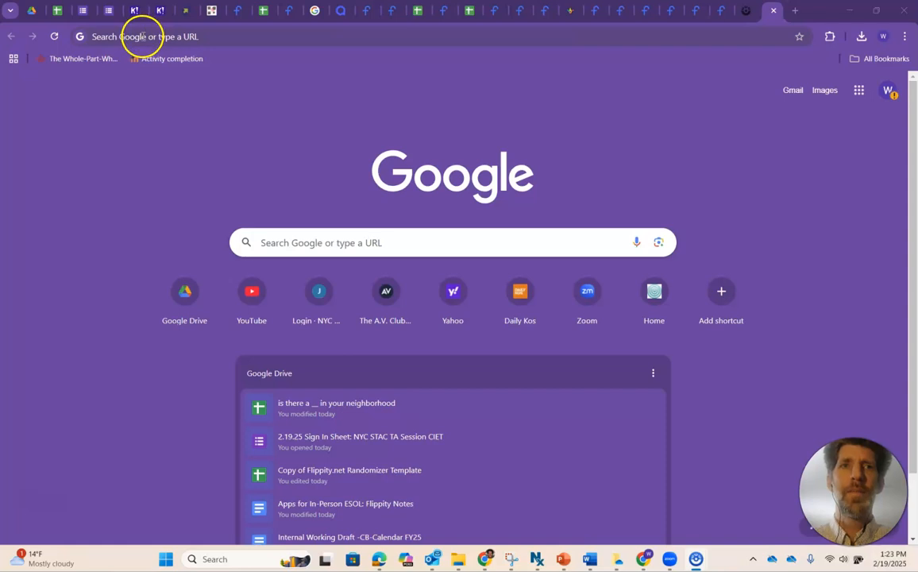
# - Go to flippity.net and open the instructions for the Randomizer activity
pyautogui.write('fli')
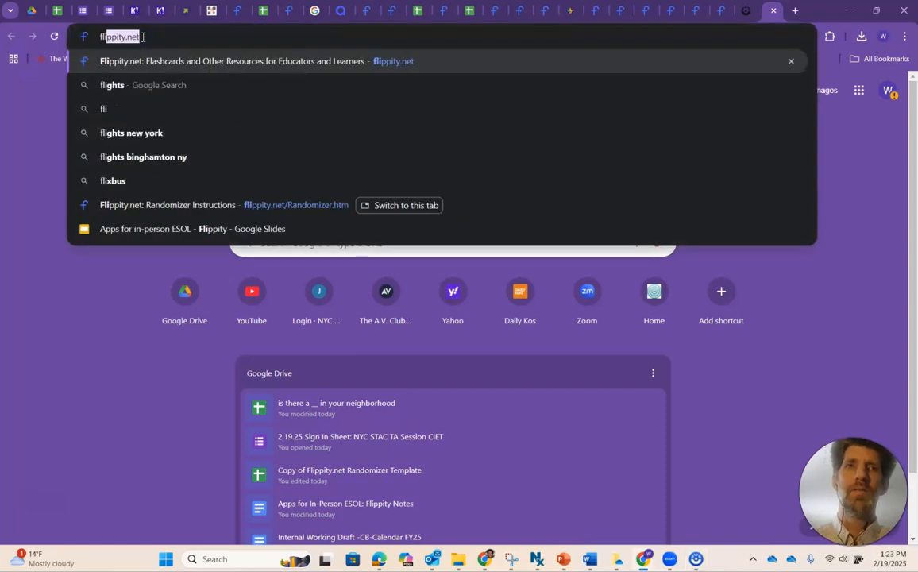
pyautogui.write('ppity.net')
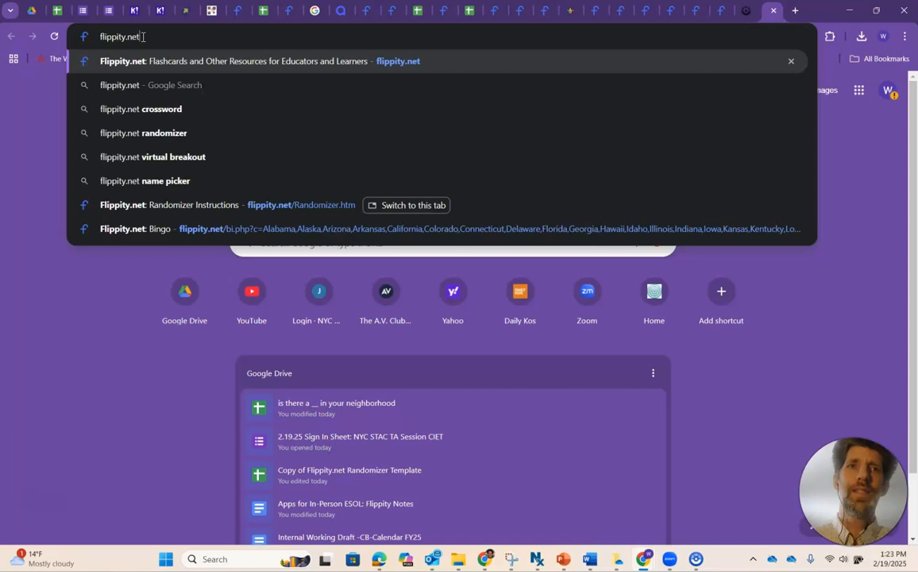
pyautogui.press('Return')
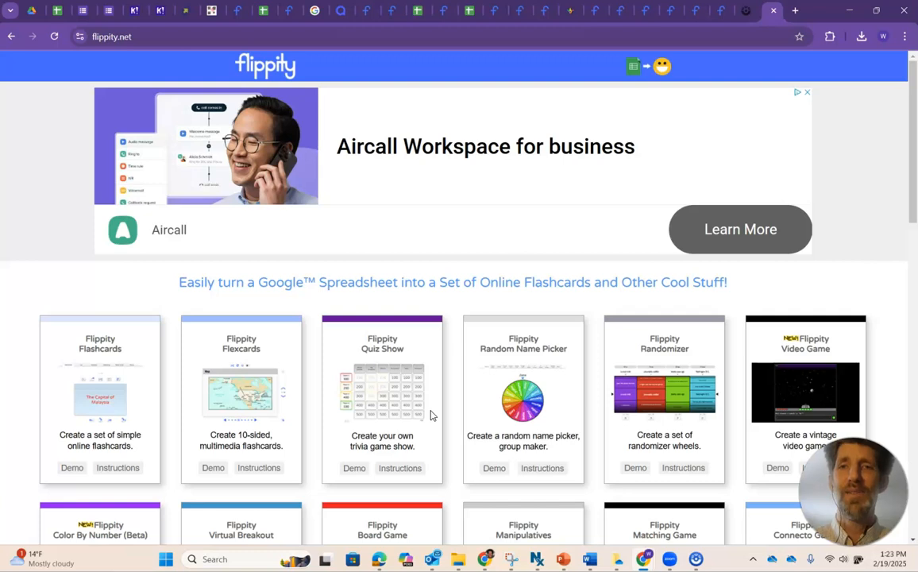
pyautogui.scroll(-2, 430, 415)
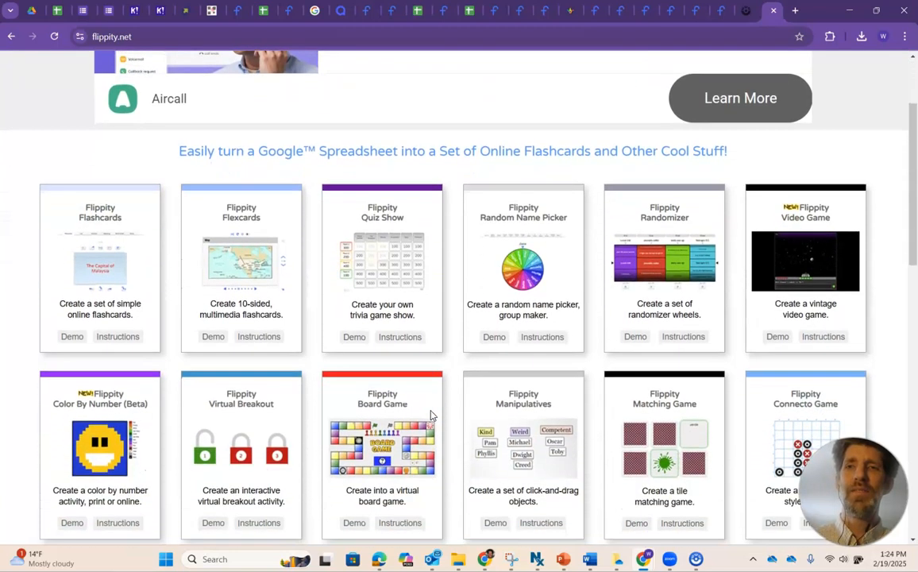
pyautogui.click(685, 337)
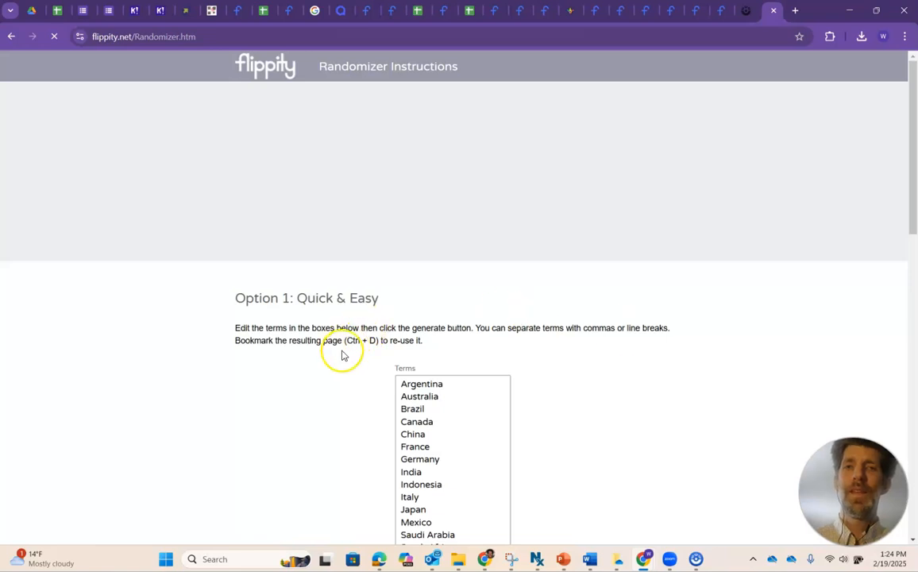
# - Replace the Quick & Easy sample terms with "What's your first name?", "What's your last name?", "What's your date of birth?" and "What's your phone number?"
pyautogui.scroll(-4, 335, 365)
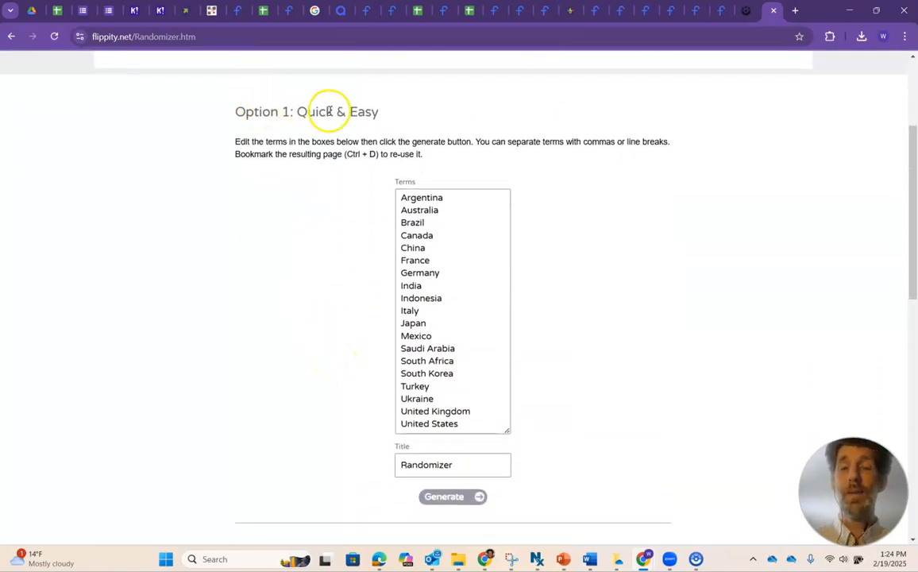
pyautogui.moveTo(402, 197); pyautogui.dragTo(482, 425)
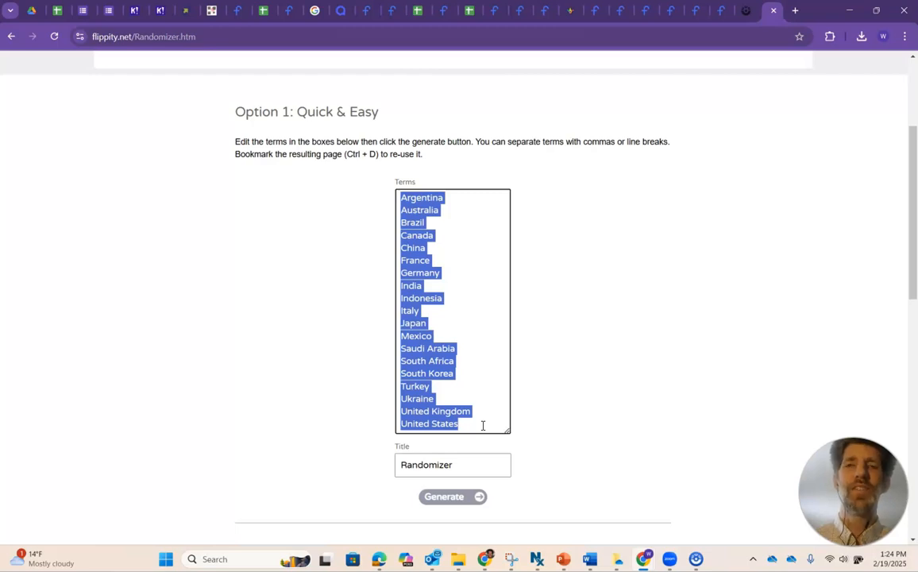
pyautogui.write("What's your date of")
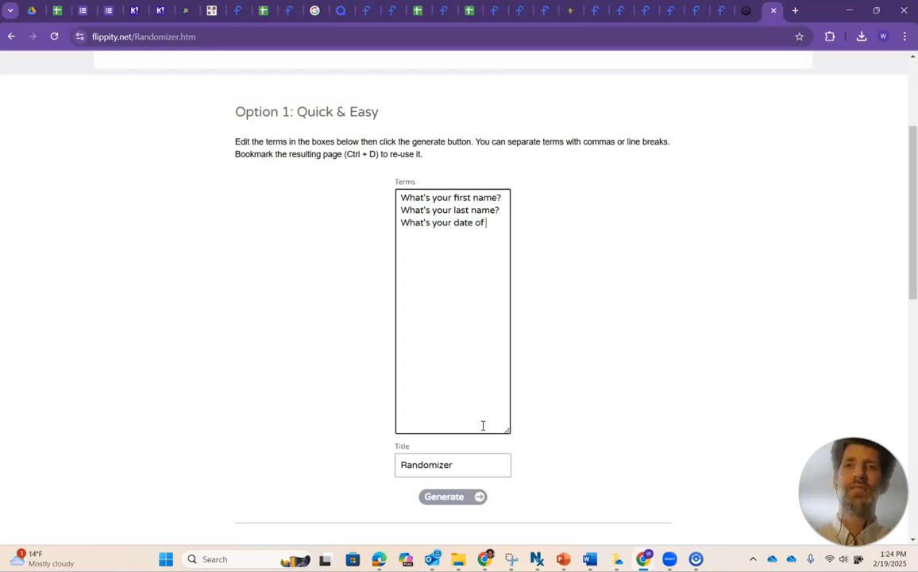
pyautogui.write('h')
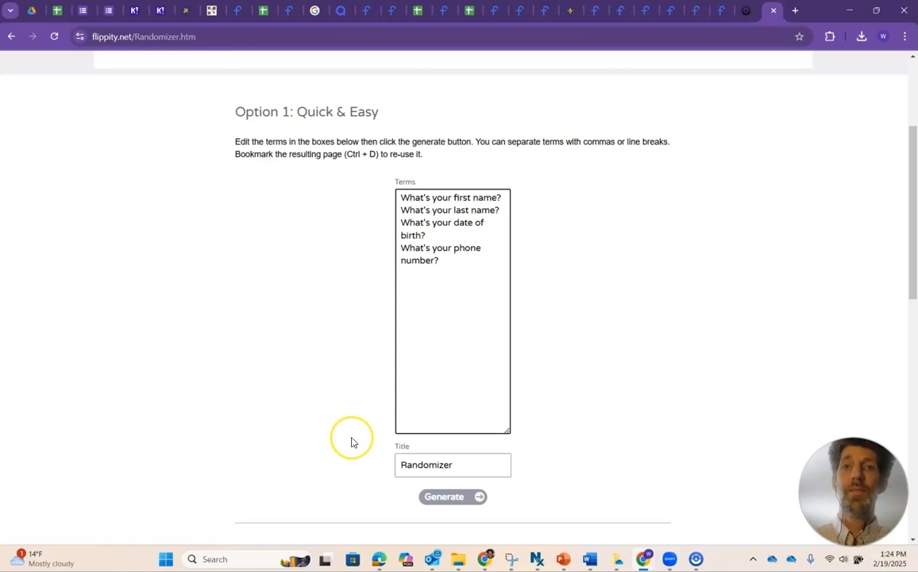
# - Generate the Randomizer from the entered questions and spin its wheel once
pyautogui.click(441, 498)
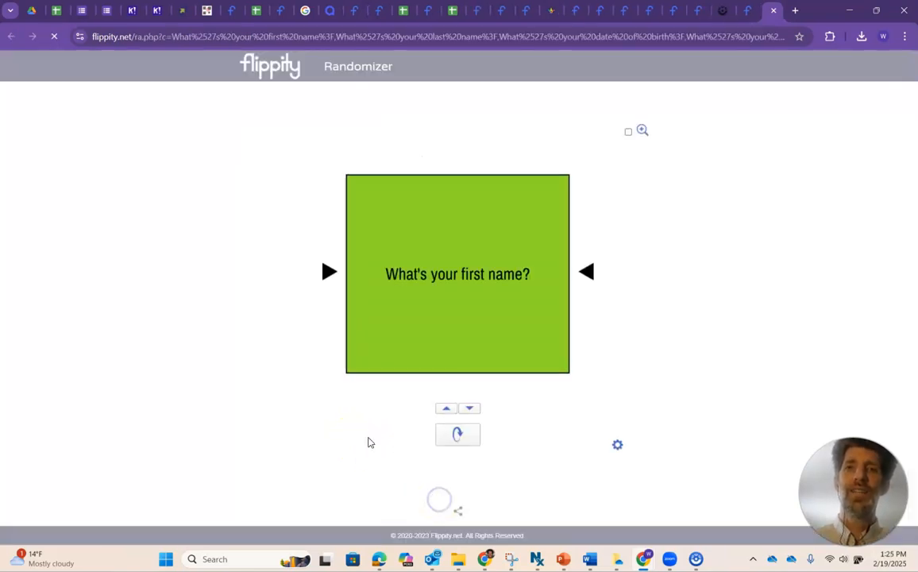
pyautogui.click(457, 435)
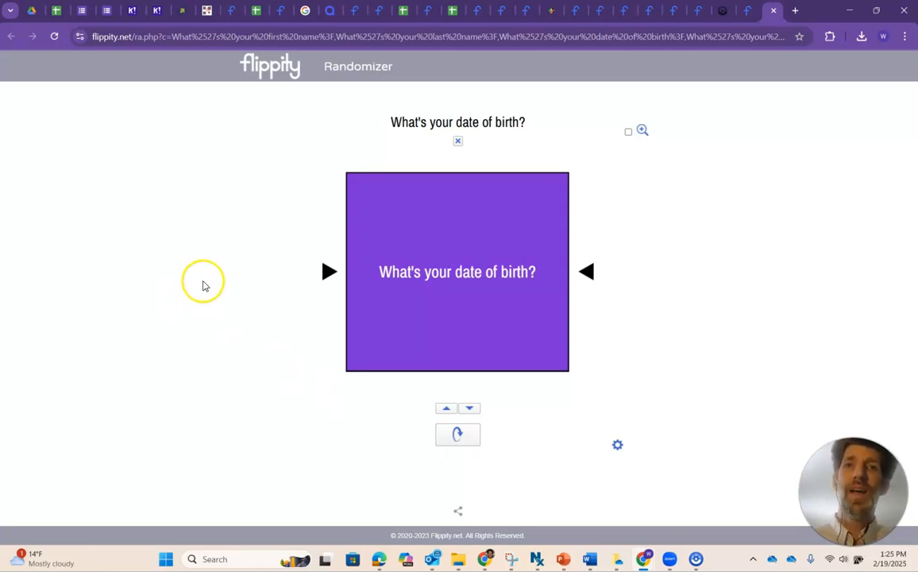
# - Copy the full web address of the generated Randomizer page
pyautogui.click(173, 37)
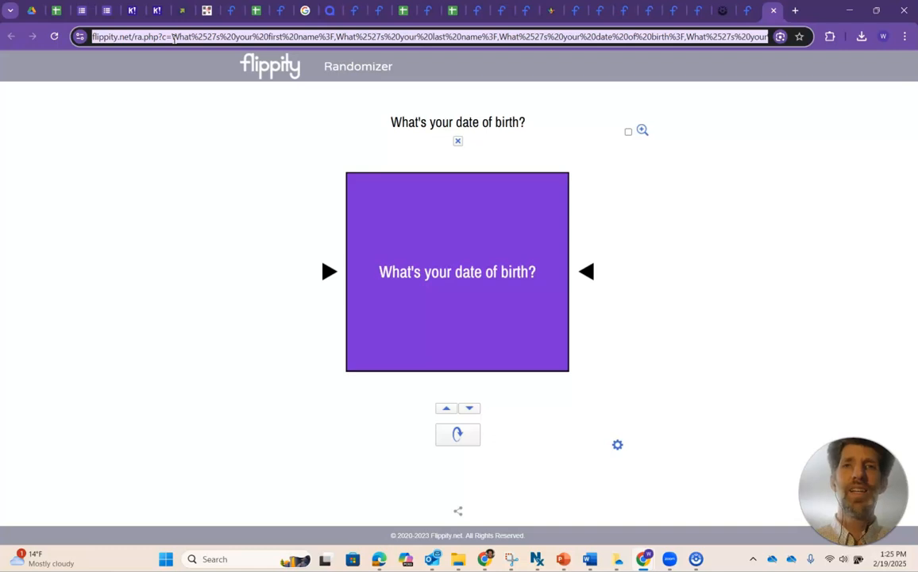
pyautogui.click(204, 39)
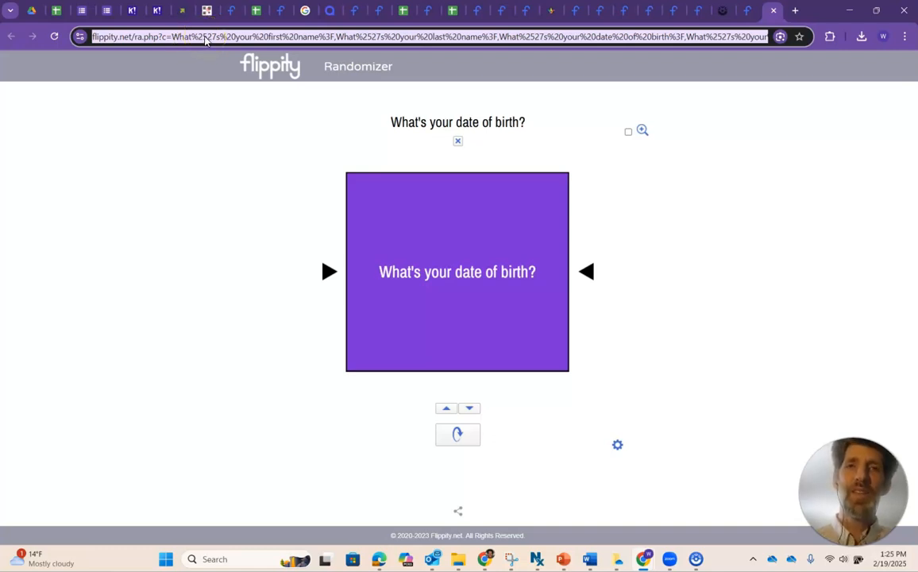
pyautogui.rightClick(204, 39)
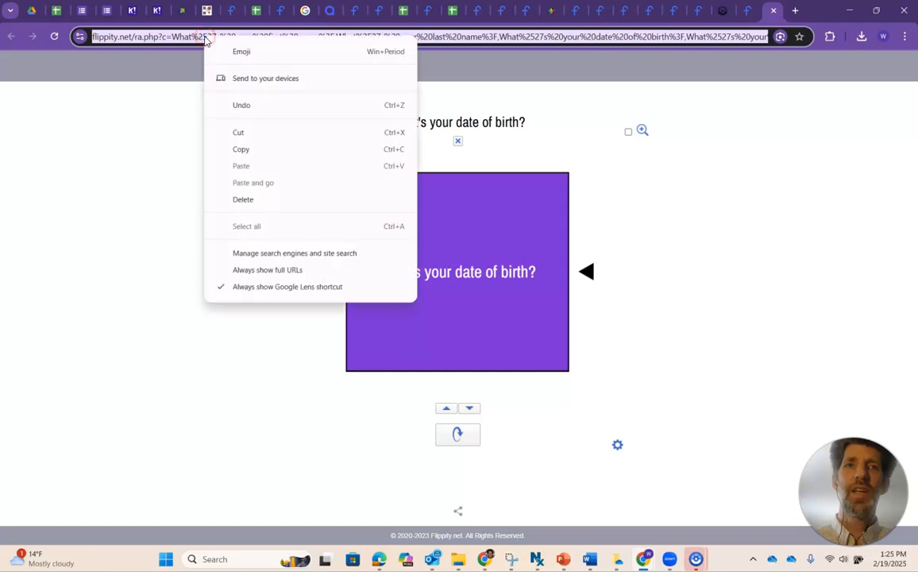
pyautogui.click(243, 151)
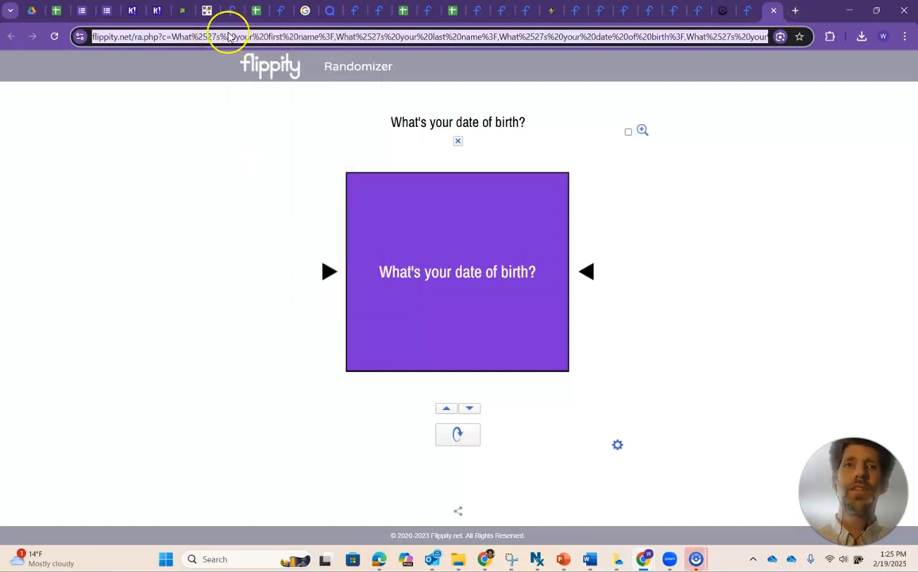
# - In the already open QR Code Generator page, replace the existing Quizlet URL with the copied Randomizer link
pyautogui.click(205, 10)
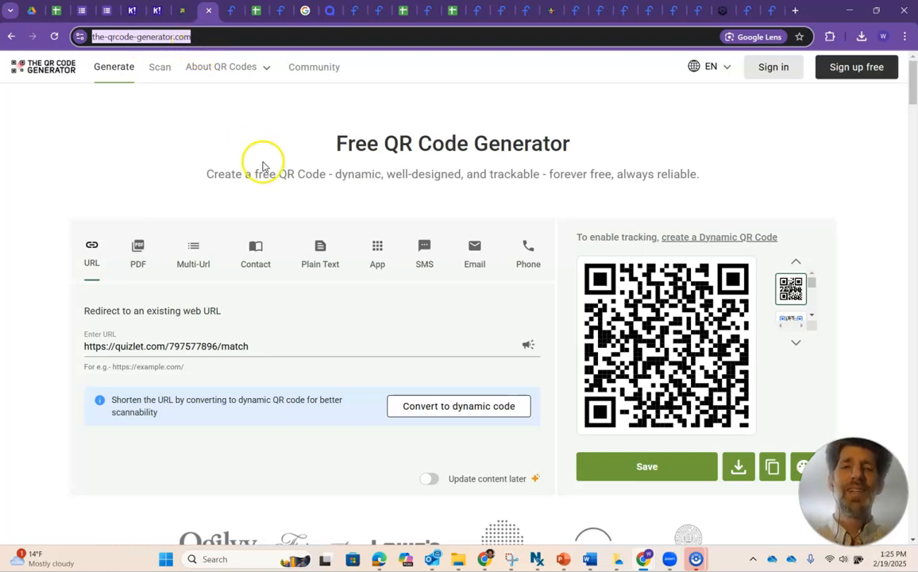
pyautogui.click(196, 348)
pyautogui.doubleClick(193, 346)
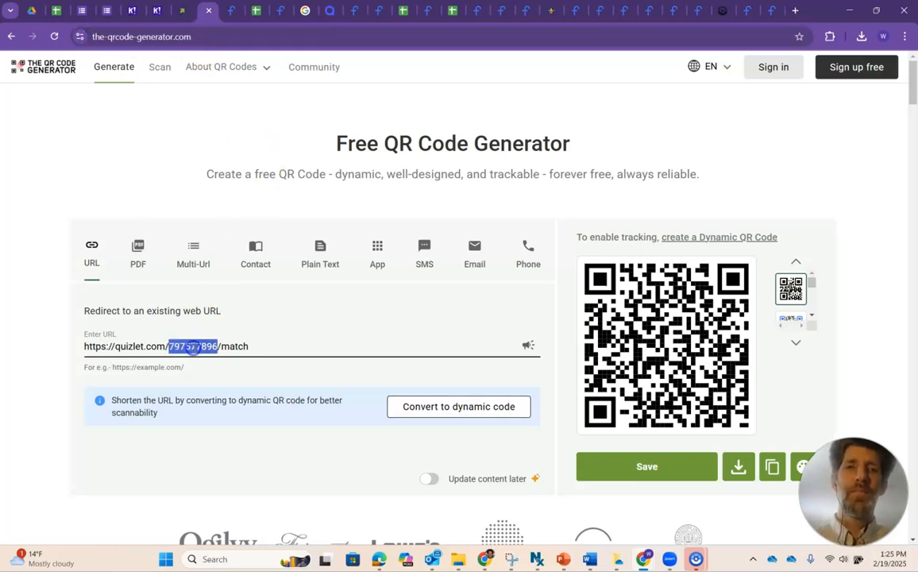
pyautogui.tripleClick(193, 347)
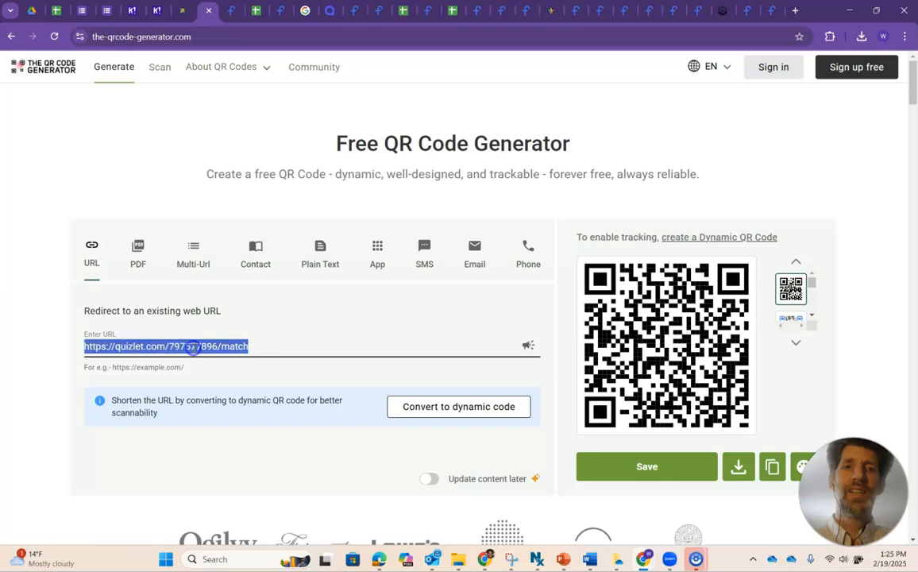
pyautogui.hotkey('ctrl', 'v')
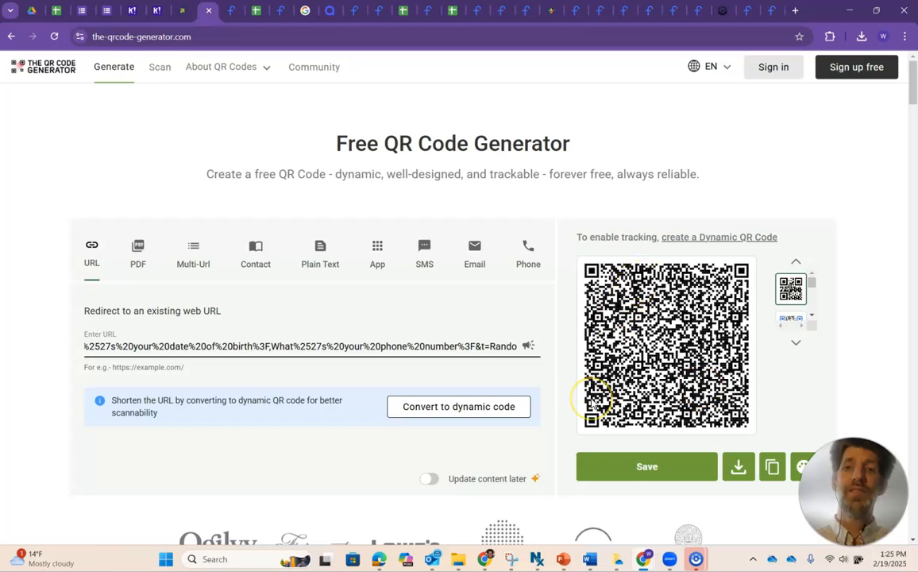
# - Switch to Snipping Tool, capture a new snip of just the Randomizer's QR code, and return to the QR generator page
pyautogui.click(511, 559)
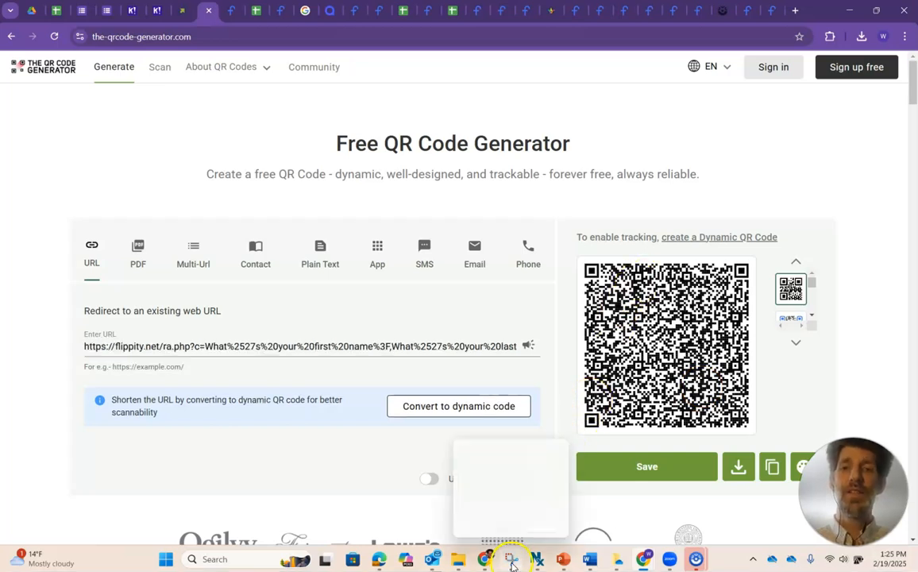
pyautogui.moveTo(473, 73); pyautogui.dragTo(399, 127)
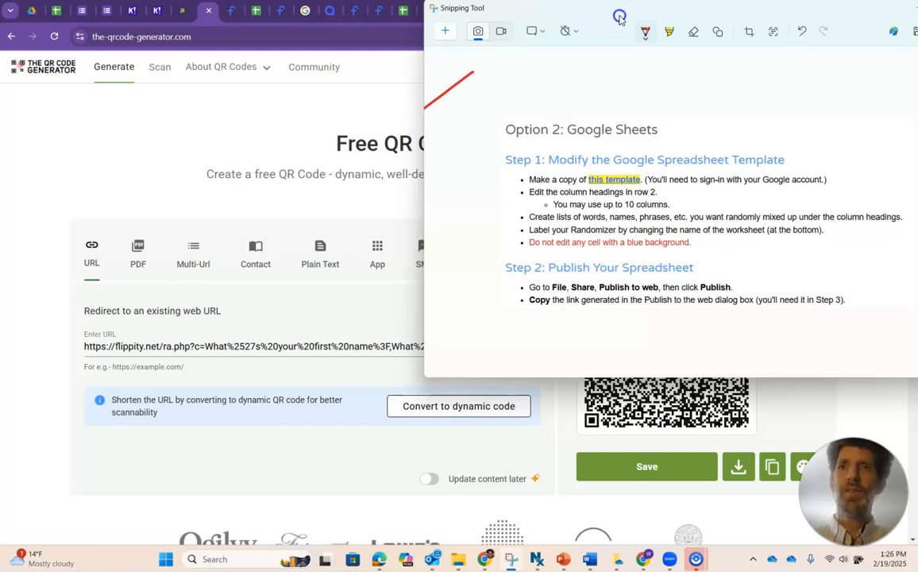
pyautogui.moveTo(618, 19); pyautogui.dragTo(461, 110)
pyautogui.click(282, 124)
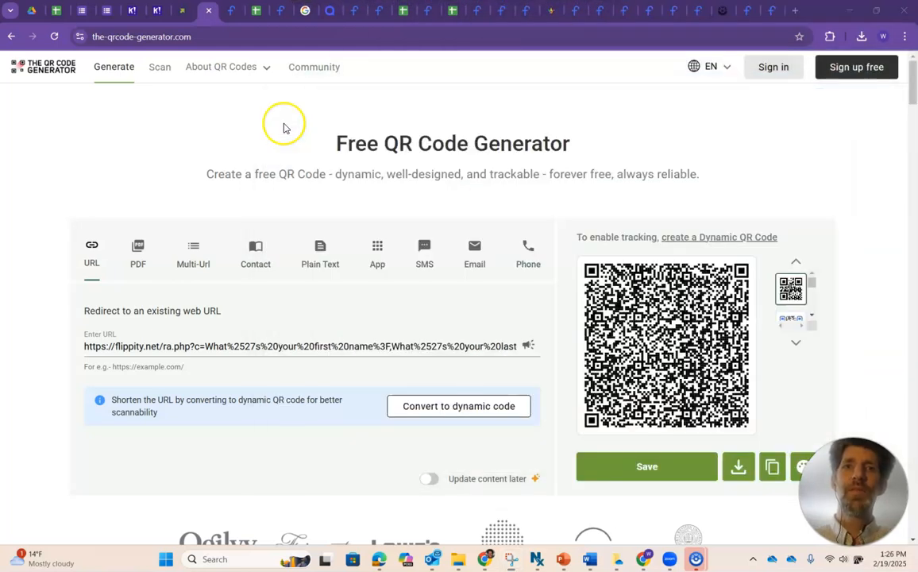
pyautogui.click(293, 111)
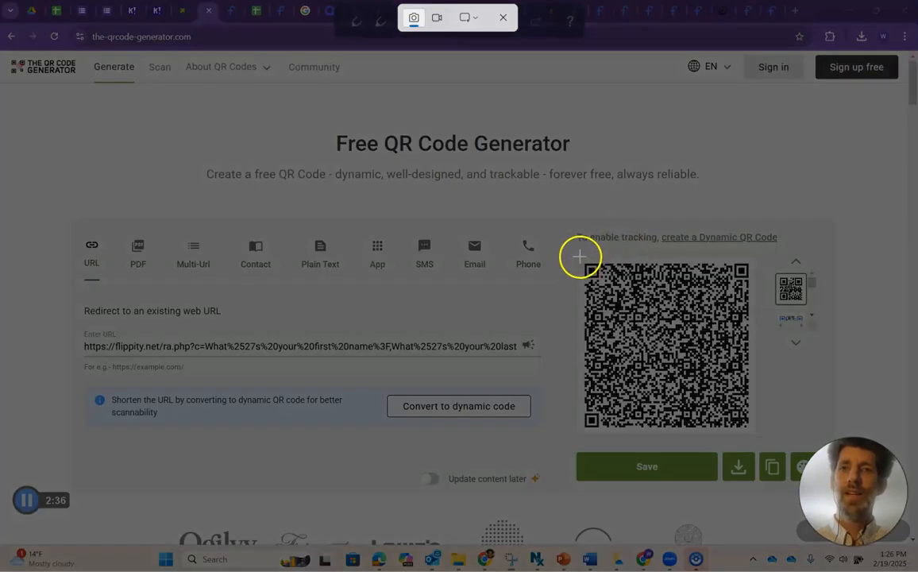
pyautogui.moveTo(579, 256); pyautogui.dragTo(755, 436)
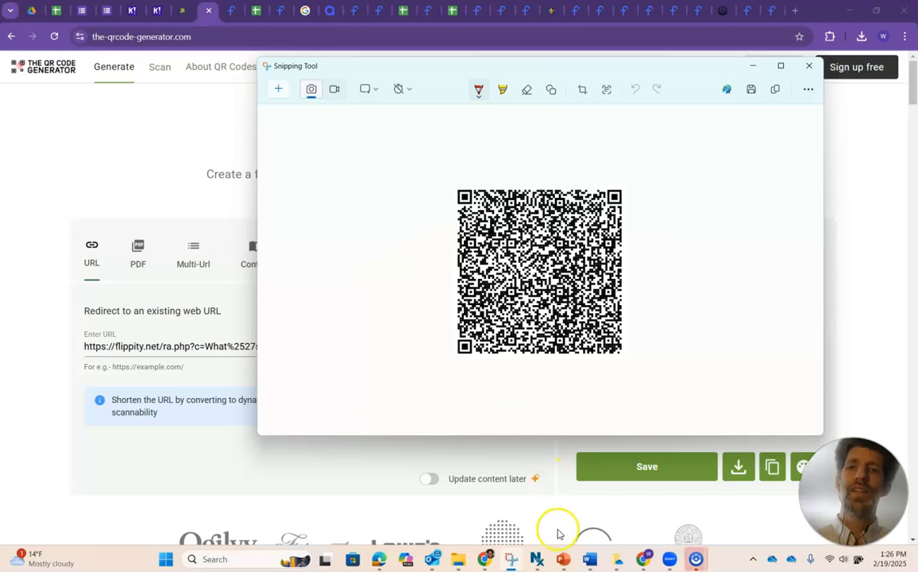
pyautogui.moveTo(565, 559)
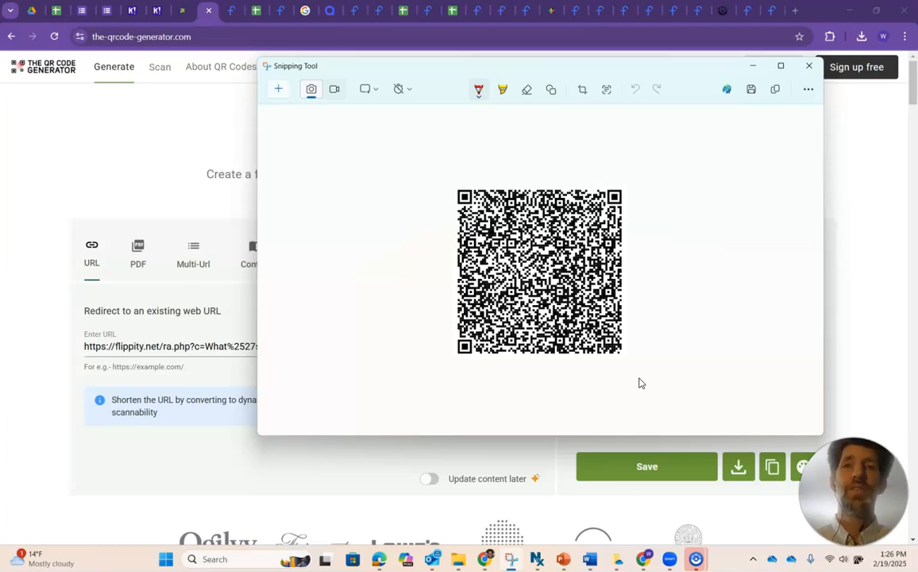
pyautogui.moveTo(593, 561)
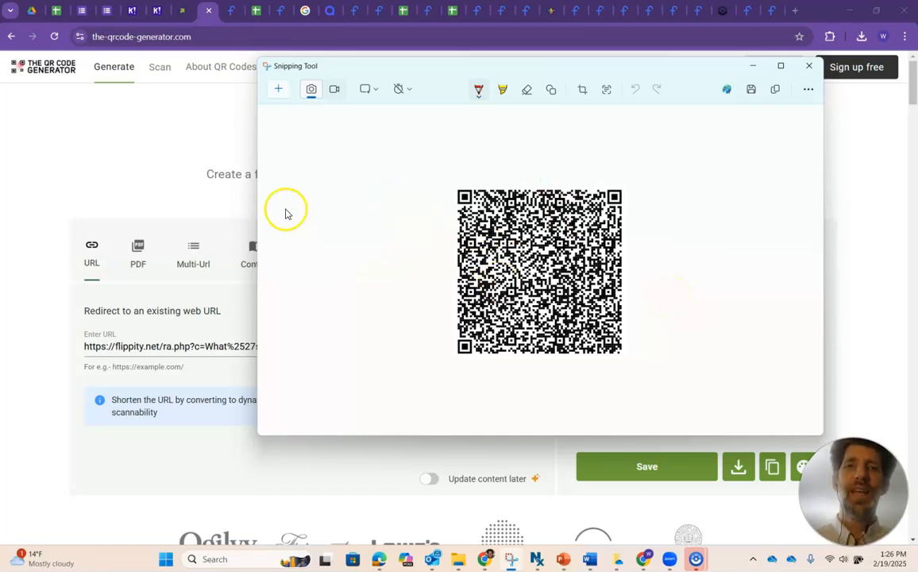
pyautogui.click(197, 126)
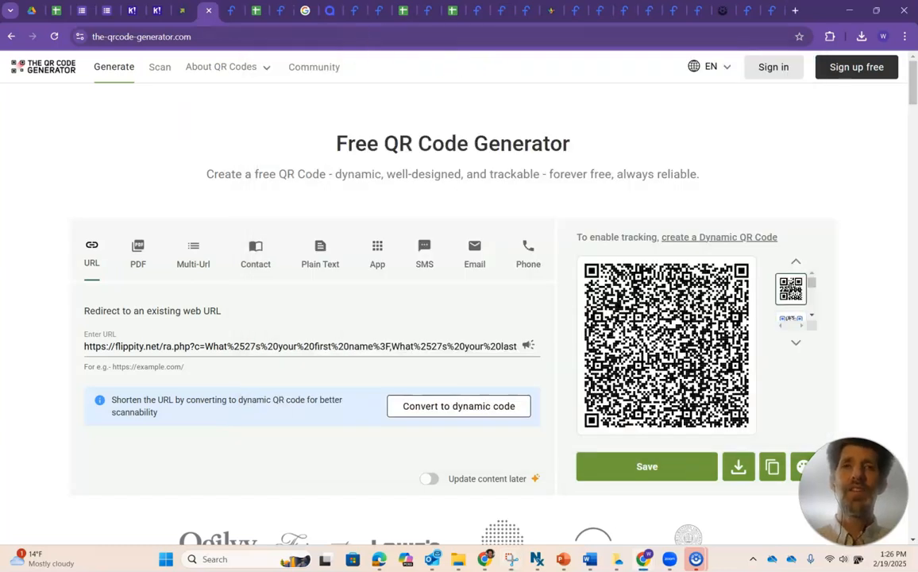
# - Start another short link on the open TinyURL page and try to paste the Randomizer address as the long URL
pyautogui.click(184, 12)
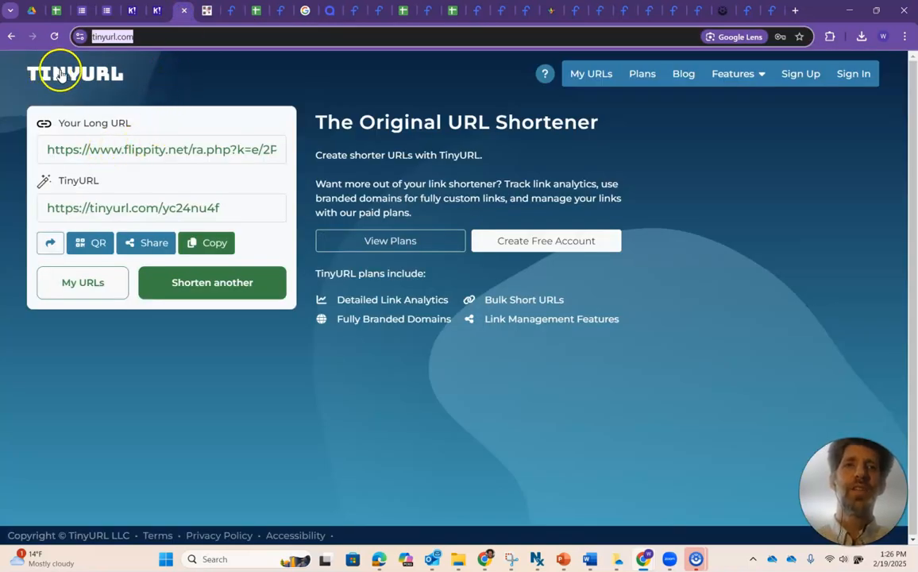
pyautogui.click(119, 151)
pyautogui.tripleClick(119, 151)
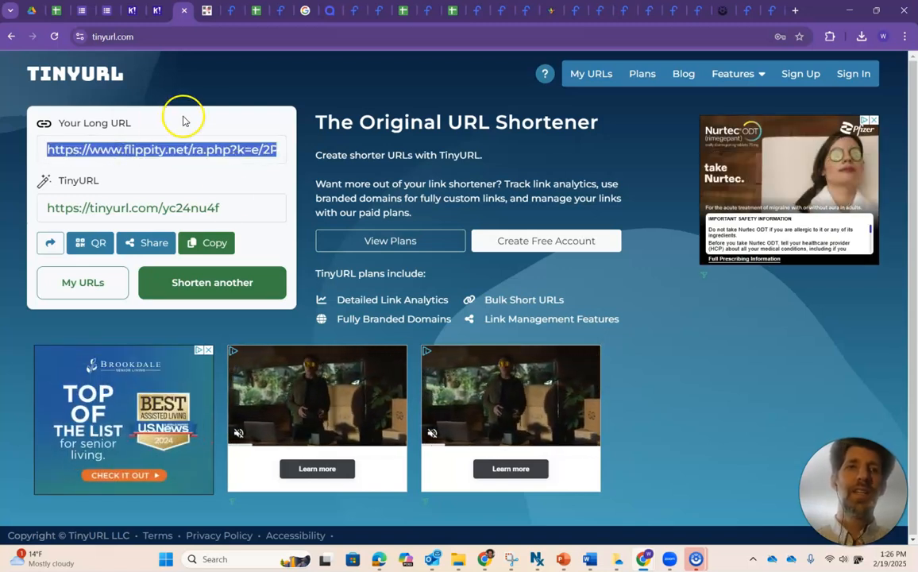
pyautogui.click(231, 278)
pyautogui.click(121, 154)
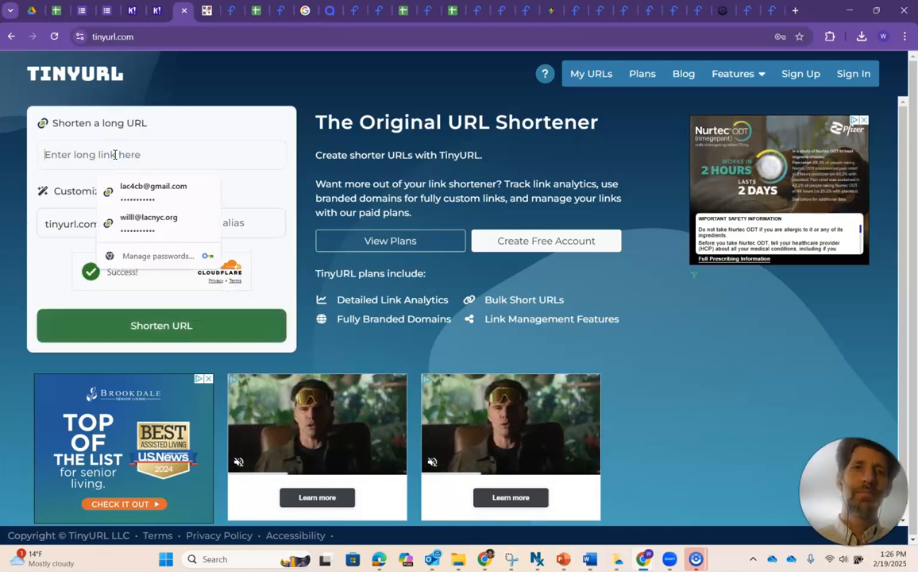
pyautogui.rightClick(114, 155)
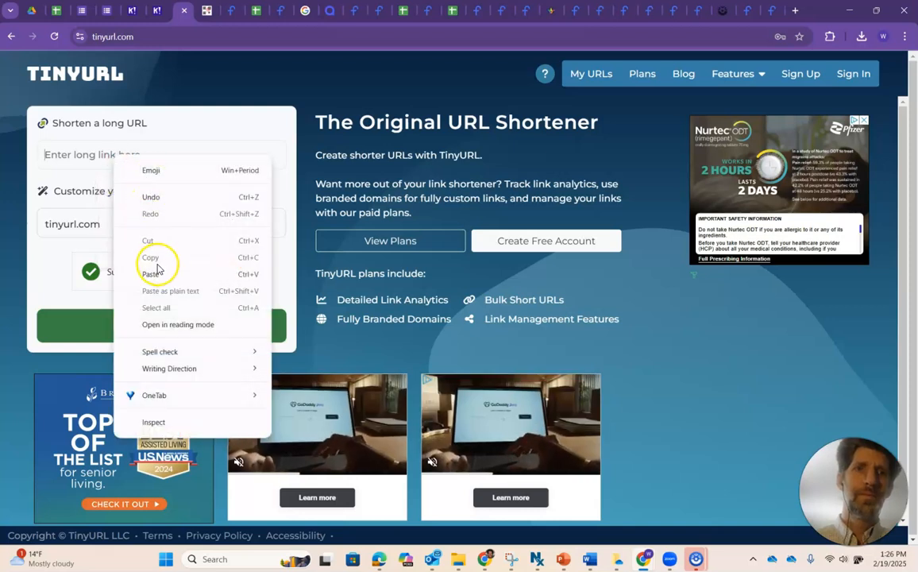
pyautogui.click(160, 278)
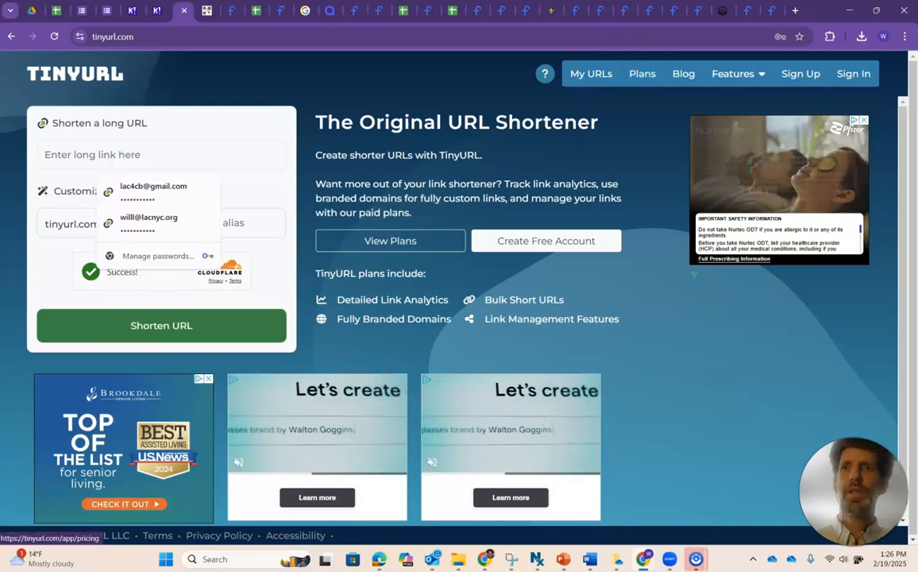
# - Return to the generated Randomizer page and copy its full web address again
pyautogui.click(775, 18)
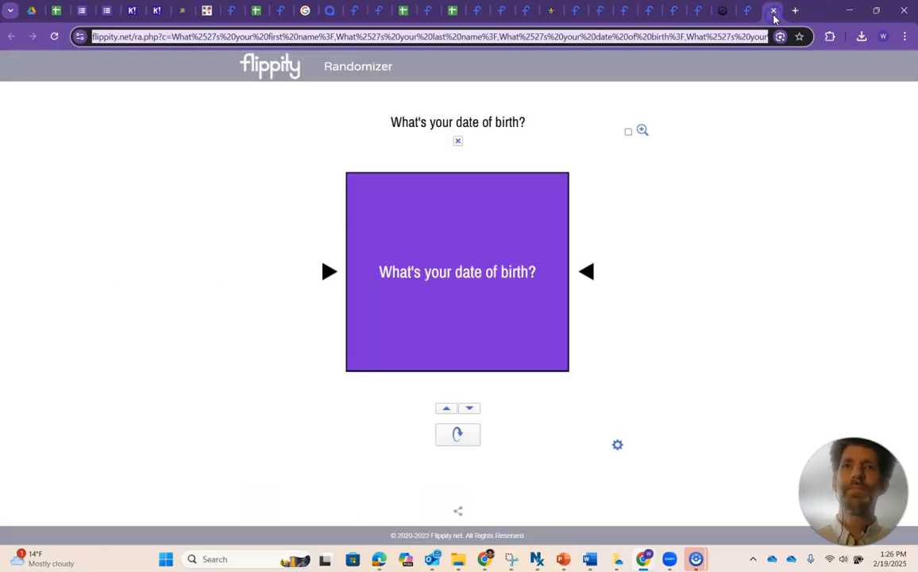
pyautogui.rightClick(294, 40)
pyautogui.click(332, 152)
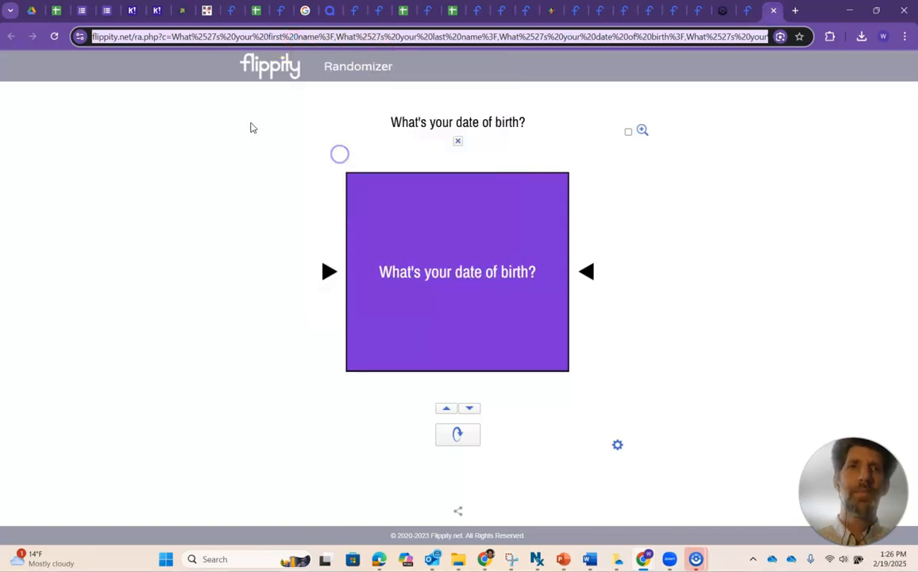
# - On the open TinyURL page, paste the Randomizer address as the long URL and shorten it
pyautogui.click(181, 11)
pyautogui.click(84, 154)
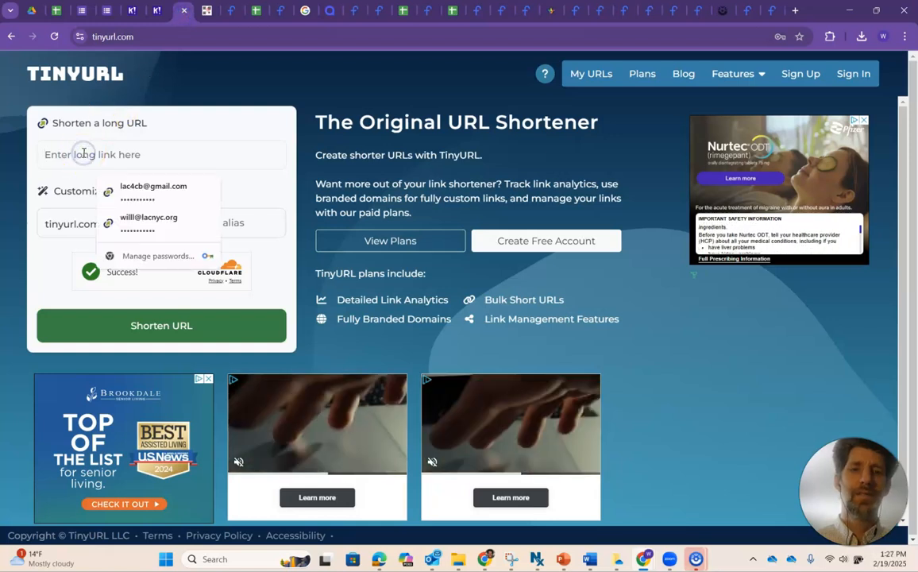
pyautogui.hotkey('ctrl', 'v')
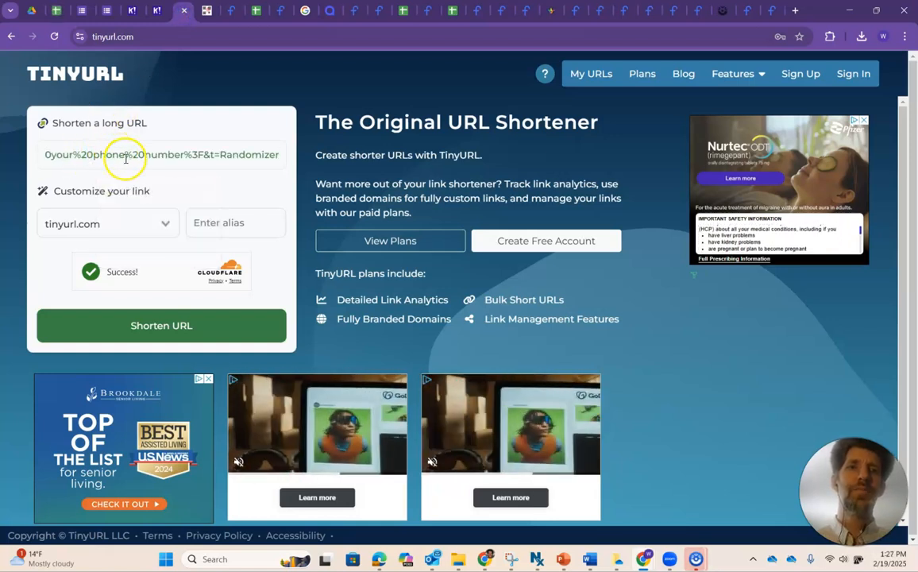
pyautogui.press('Home')
pyautogui.click(118, 325)
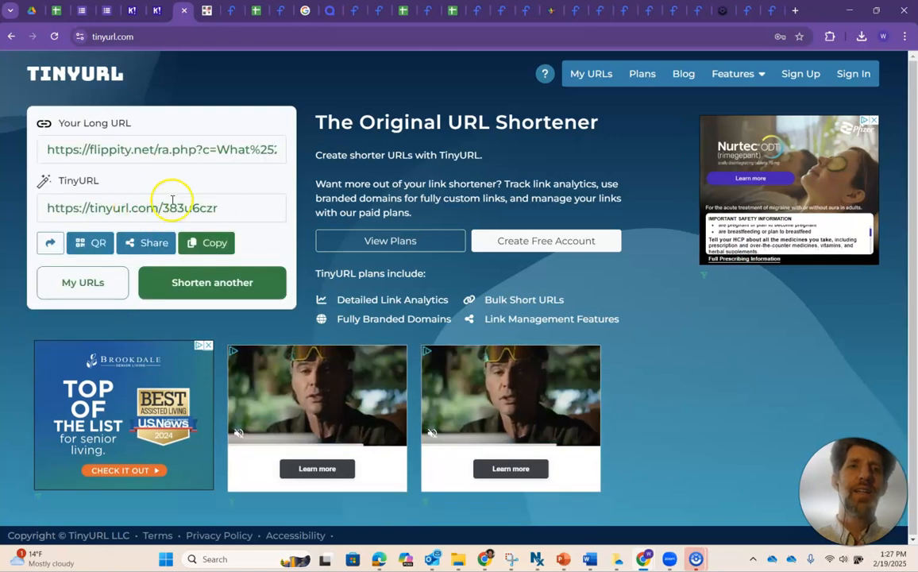
# - Compare the short link with the Randomizer page's long address, then copy the short link from TinyURL
pyautogui.moveTo(222, 207); pyautogui.dragTo(46, 210)
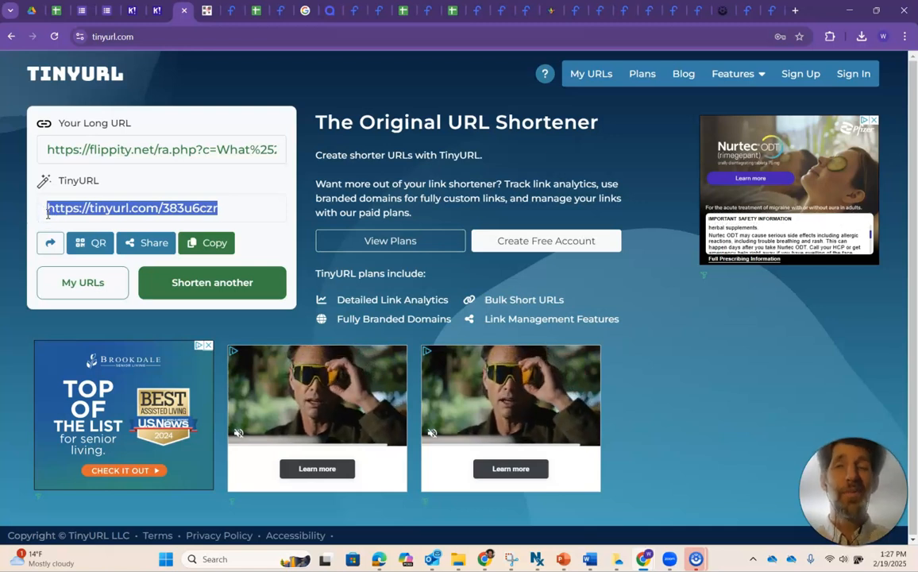
pyautogui.click(769, 12)
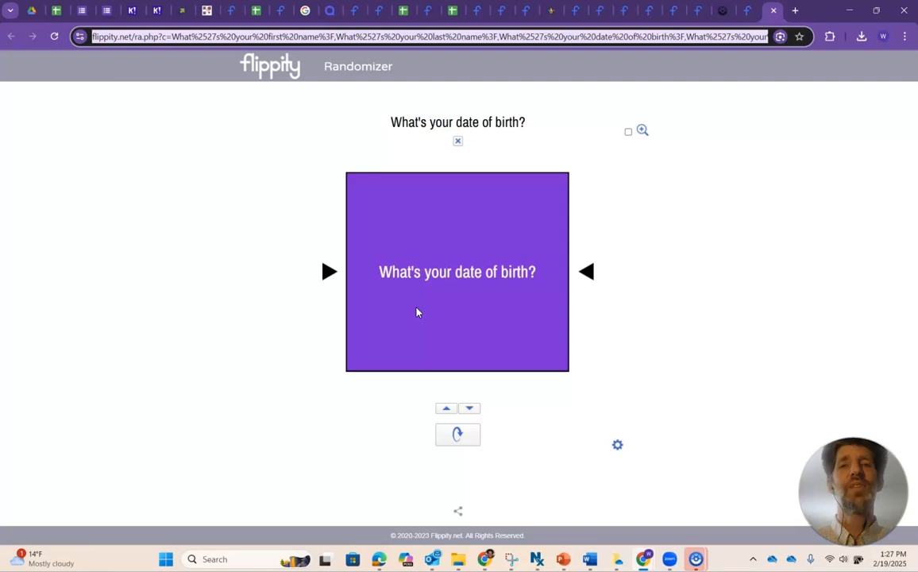
pyautogui.click(182, 12)
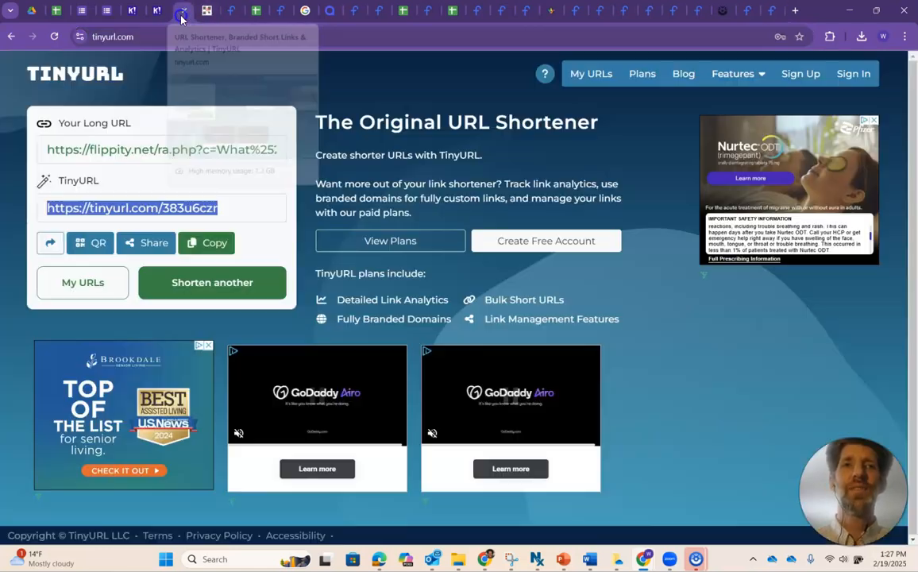
pyautogui.click(208, 253)
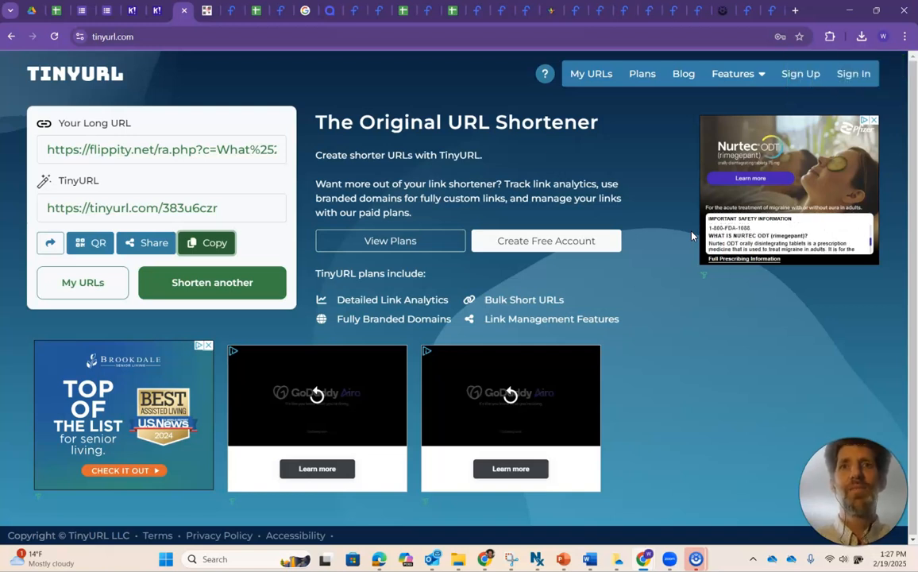
pyautogui.click(790, 184)
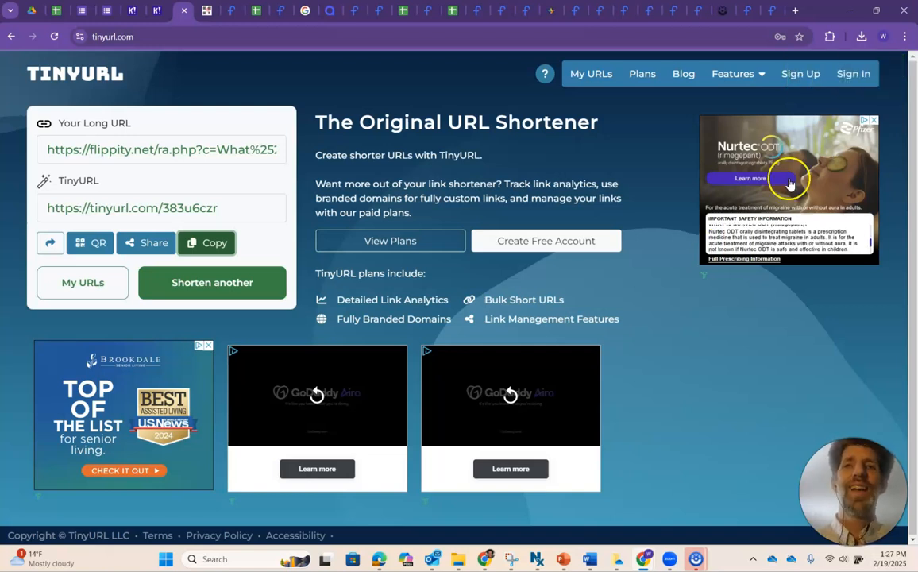
# - Close the generated Randomizer page and make a copy of the Google Sheets template offered under Option 2
pyautogui.click(769, 12)
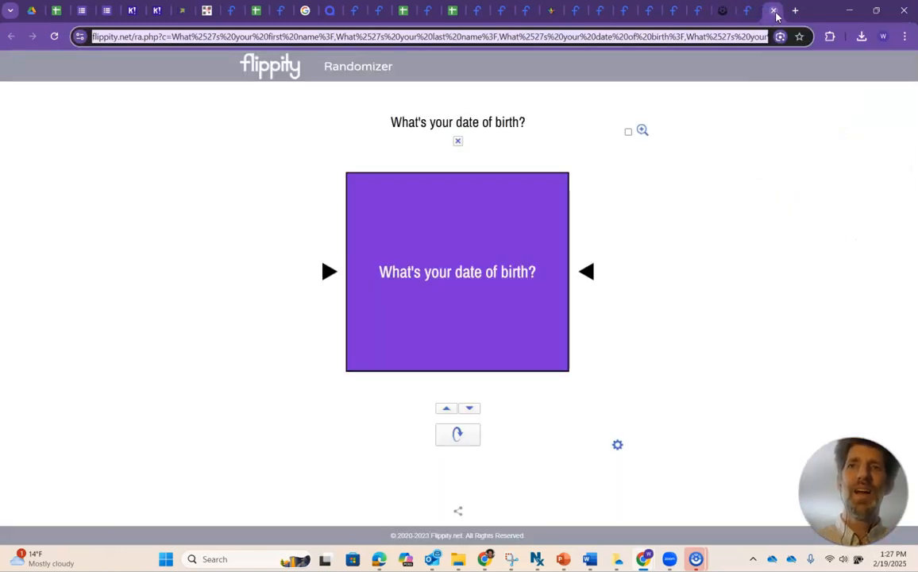
pyautogui.click(775, 12)
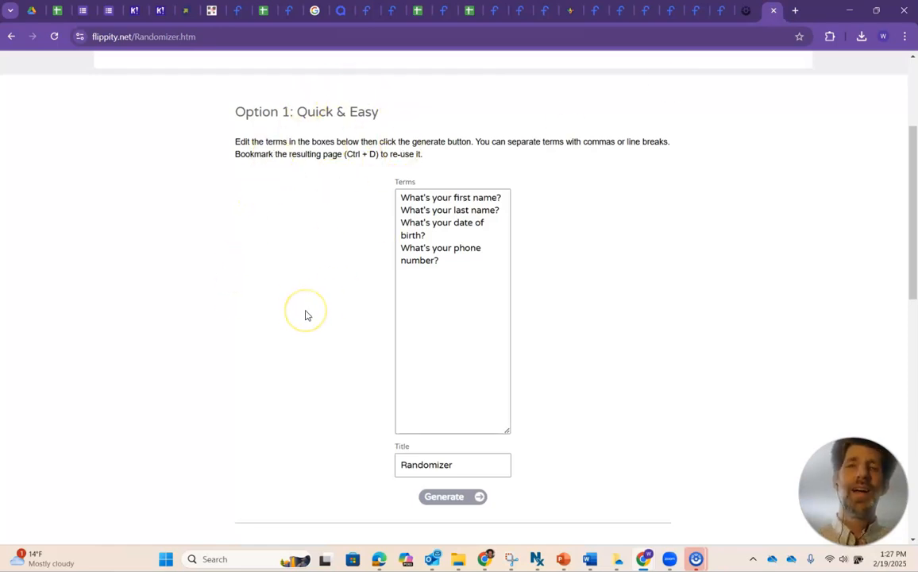
pyautogui.scroll(-1, 306, 315)
pyautogui.scroll(-4, 307, 315)
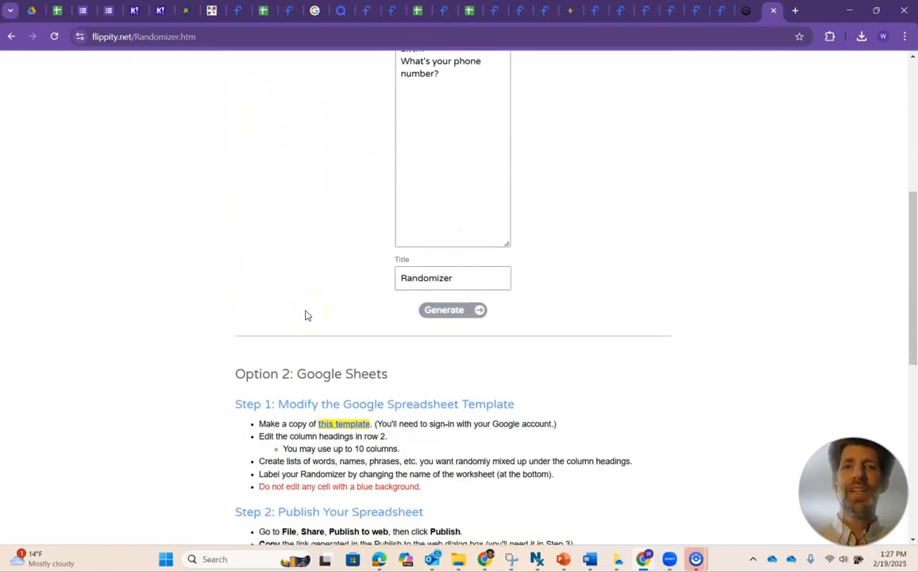
pyautogui.scroll(-1, 307, 311)
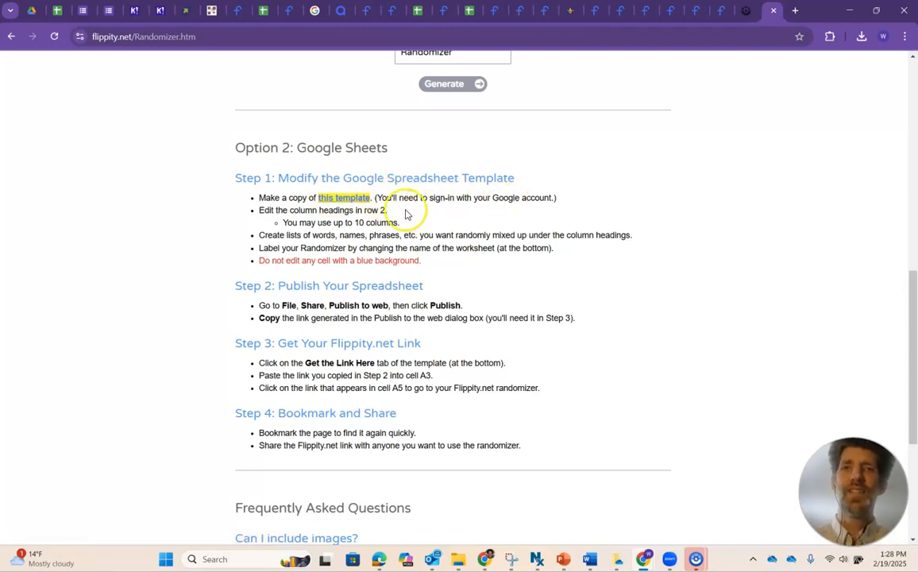
pyautogui.click(323, 203)
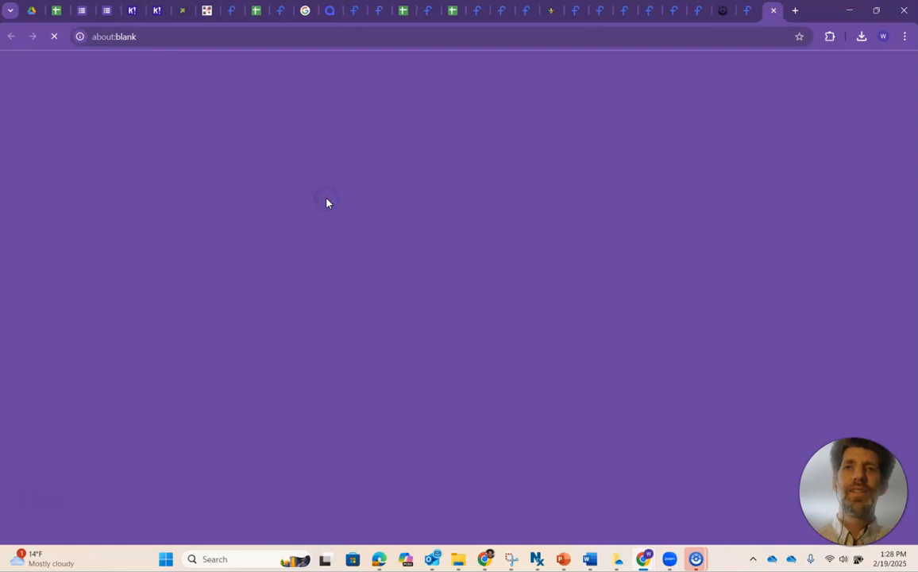
pyautogui.click(276, 257)
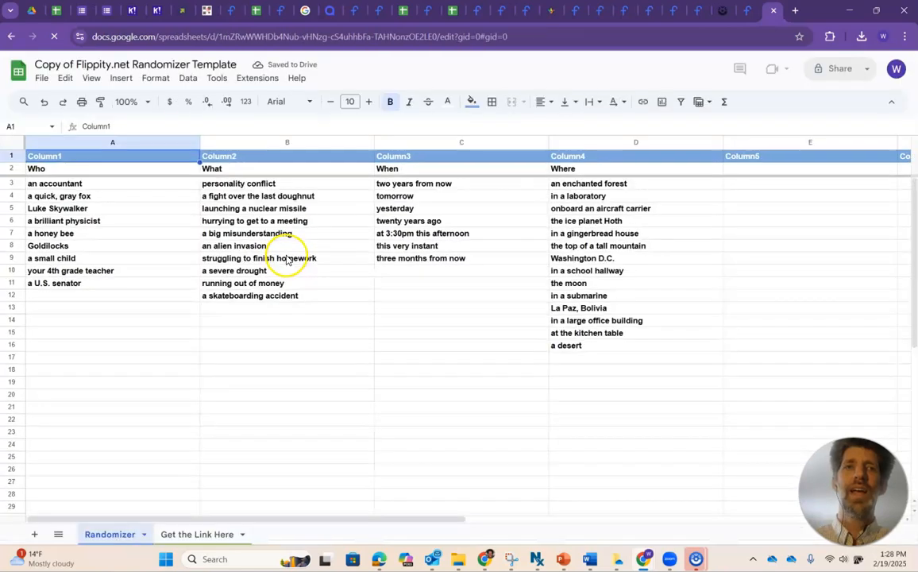
# - Clear all sample headings and entries in cells A2:D16 of the Randomizer sheet, keeping the blue row
pyautogui.moveTo(123, 173); pyautogui.dragTo(561, 348)
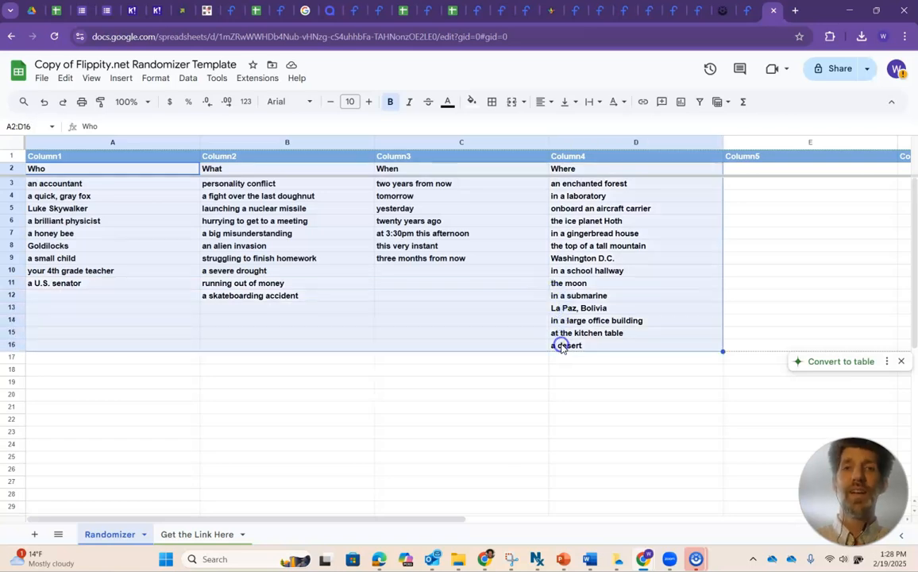
pyautogui.press('Delete')
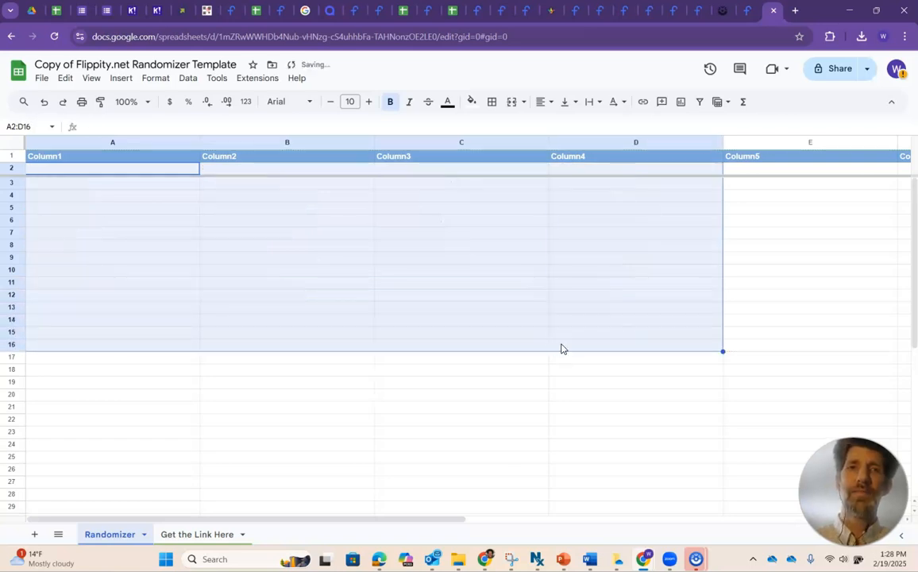
pyautogui.click(47, 173)
# - Enter the question opening "What's your favorite..." in cell A3, without a question mark
pyautogui.click(61, 188)
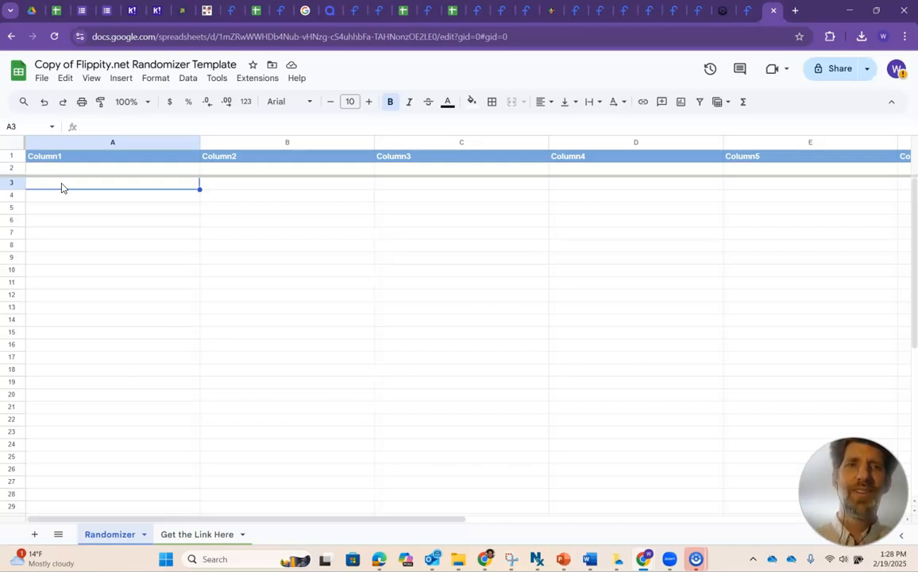
pyautogui.write('Wh')
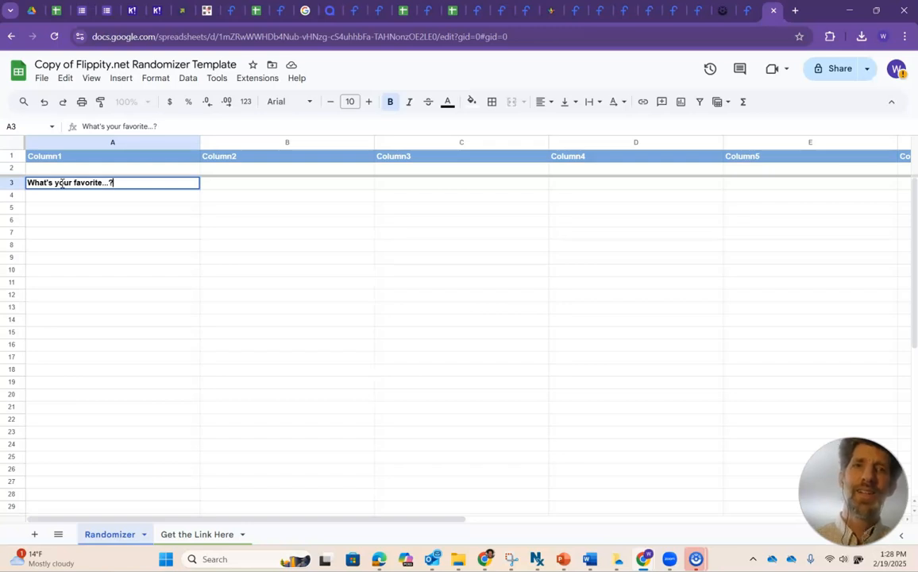
pyautogui.click(95, 182)
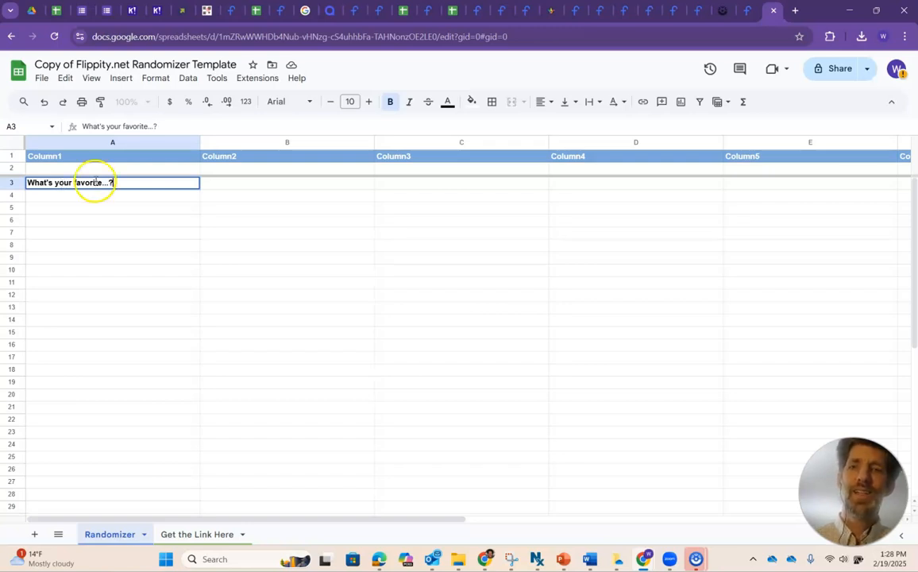
# - Enter the question endings "sports team?", "movie?" and "color?" in cells B3 to B5
pyautogui.click(225, 184)
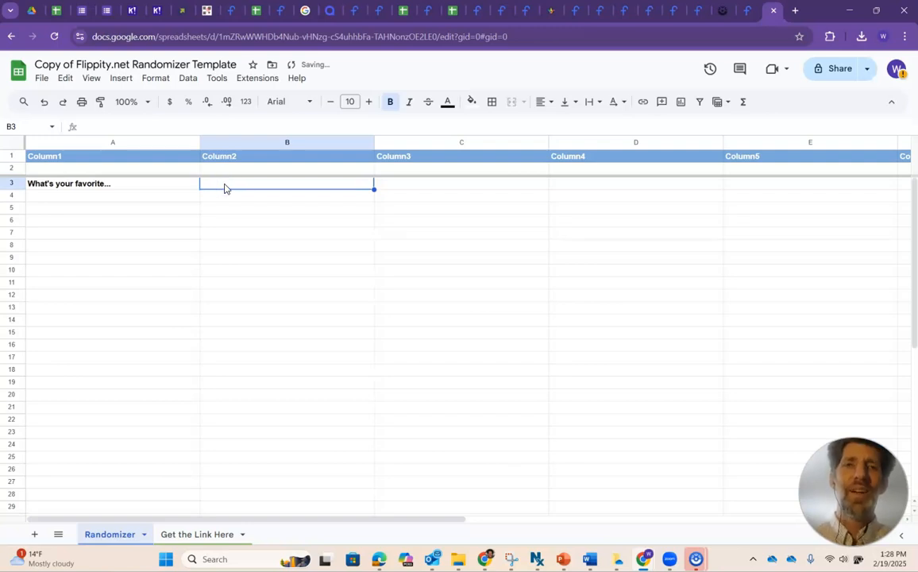
pyautogui.write('sports t')
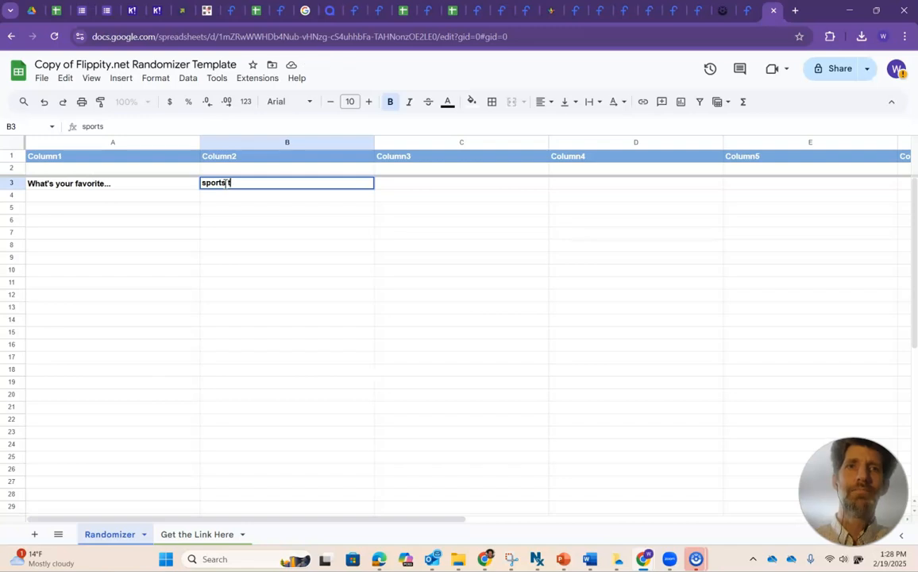
pyautogui.press('Return')
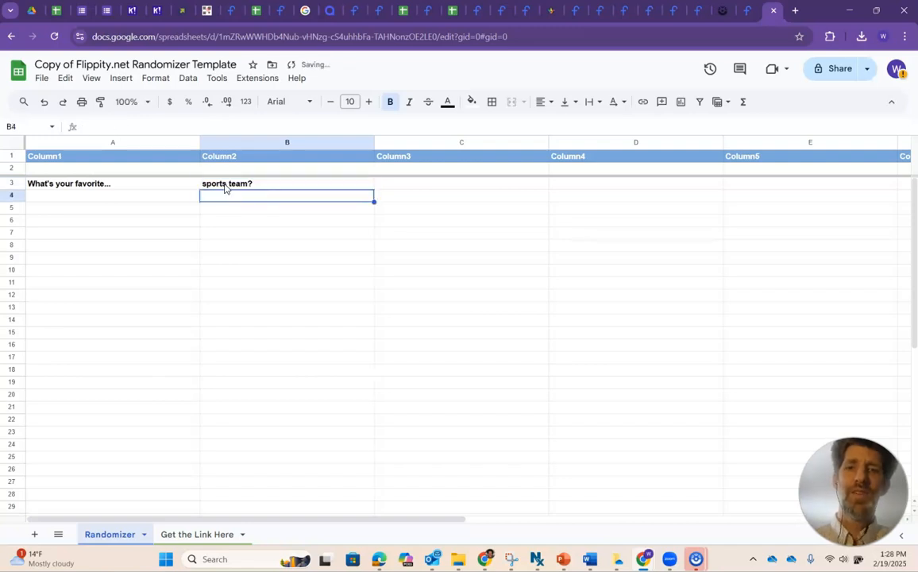
pyautogui.write('movie')
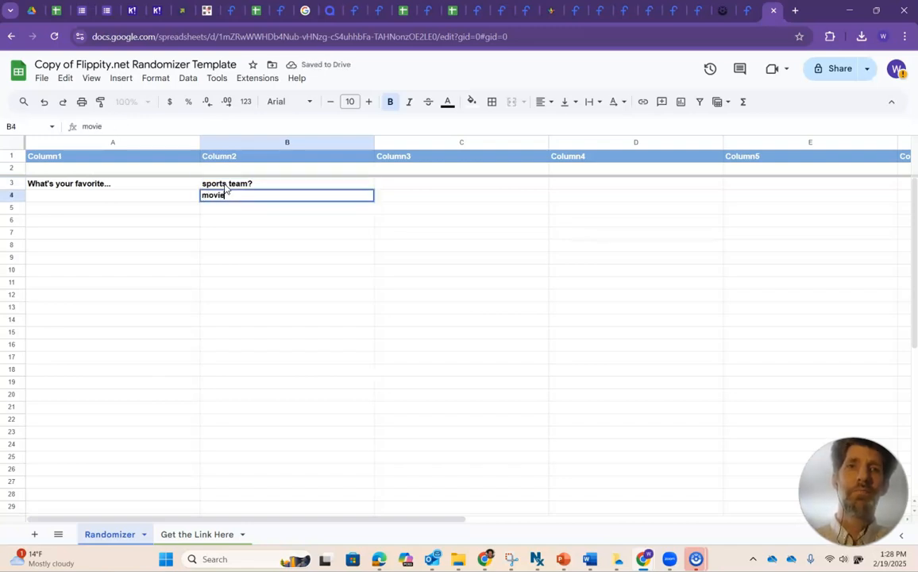
pyautogui.write('?')
pyautogui.press('Return')
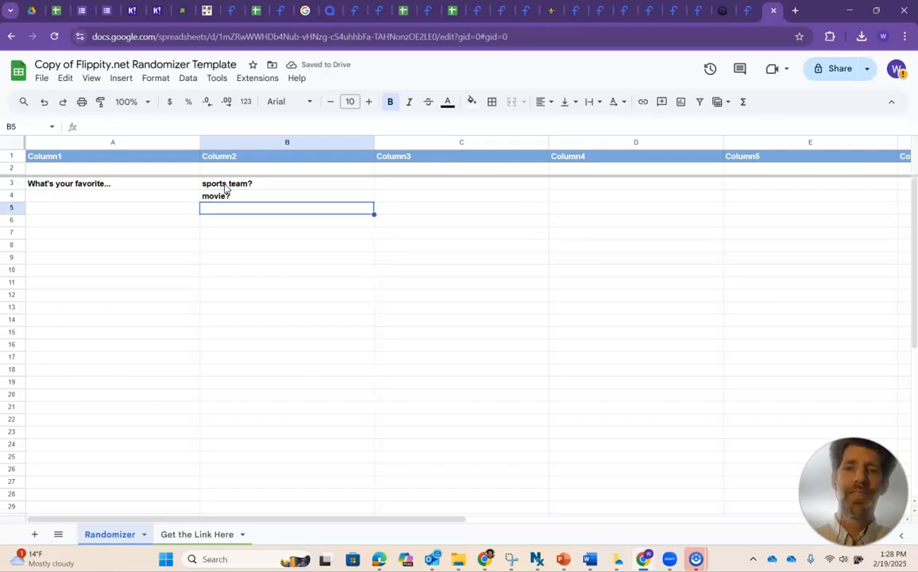
pyautogui.write('color?')
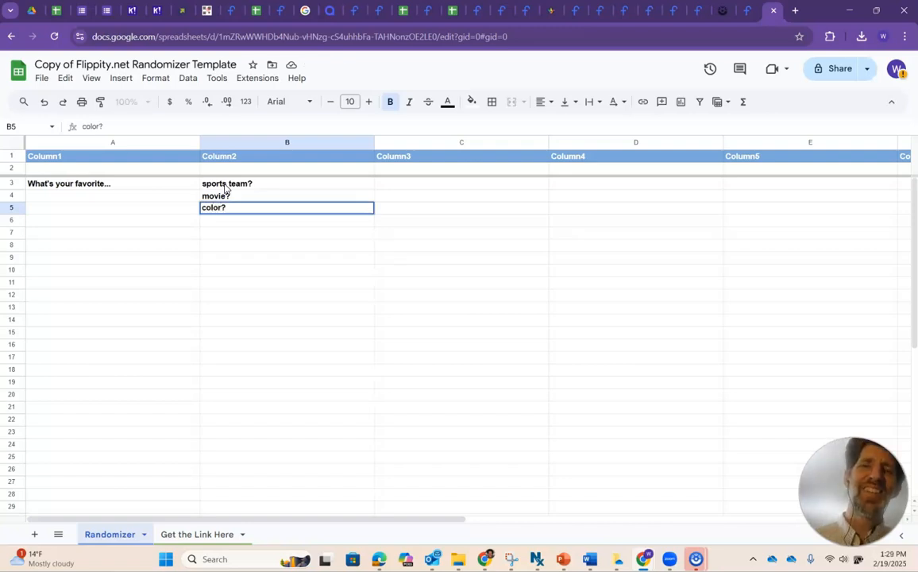
pyautogui.press('Return')
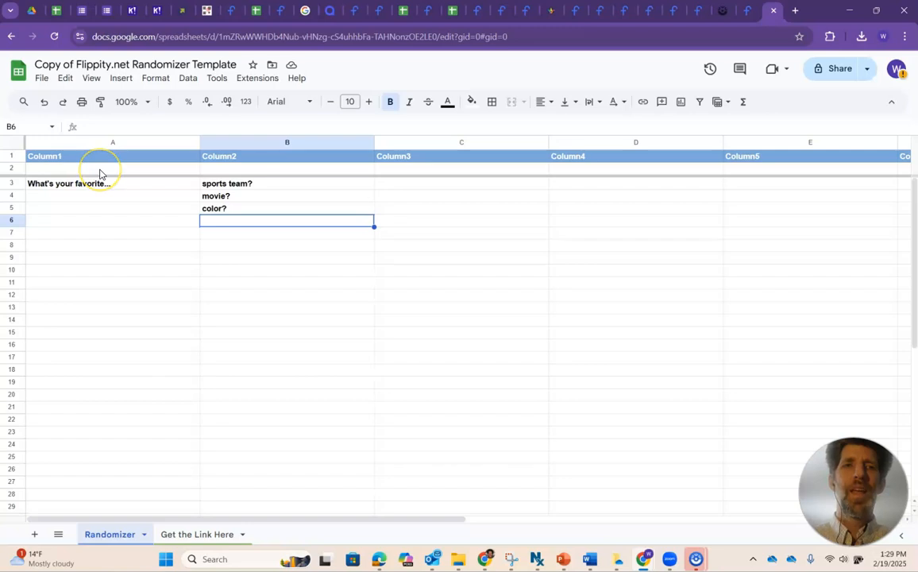
# - Label the first two columns by entering 1 in cell A2 and 2 in cell B2
pyautogui.click(100, 170)
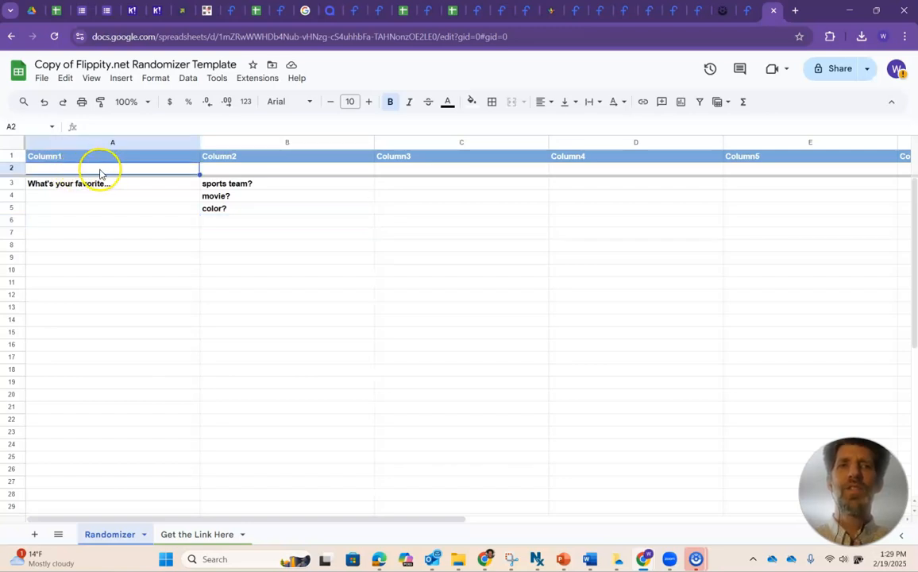
pyautogui.click(225, 172)
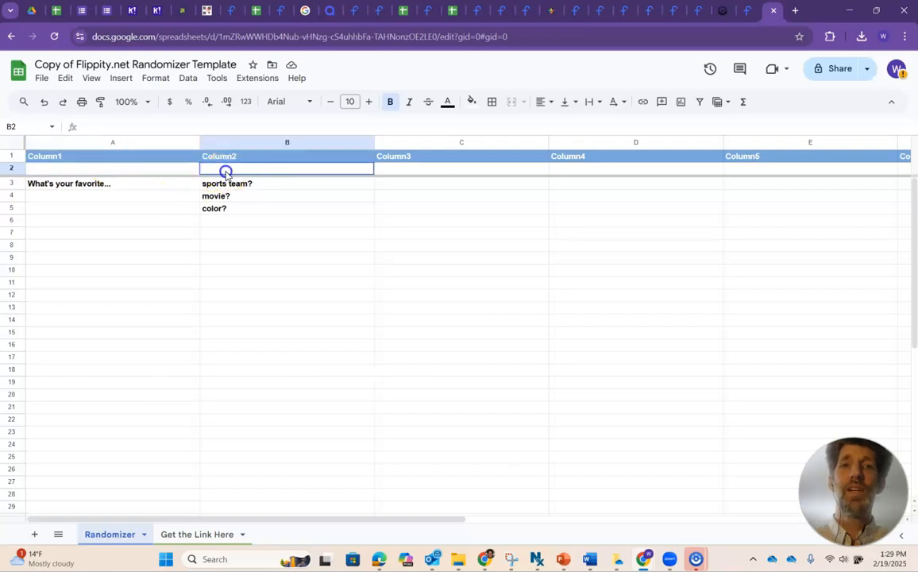
pyautogui.click(173, 169)
pyautogui.click(209, 171)
pyautogui.click(175, 174)
pyautogui.click(175, 173)
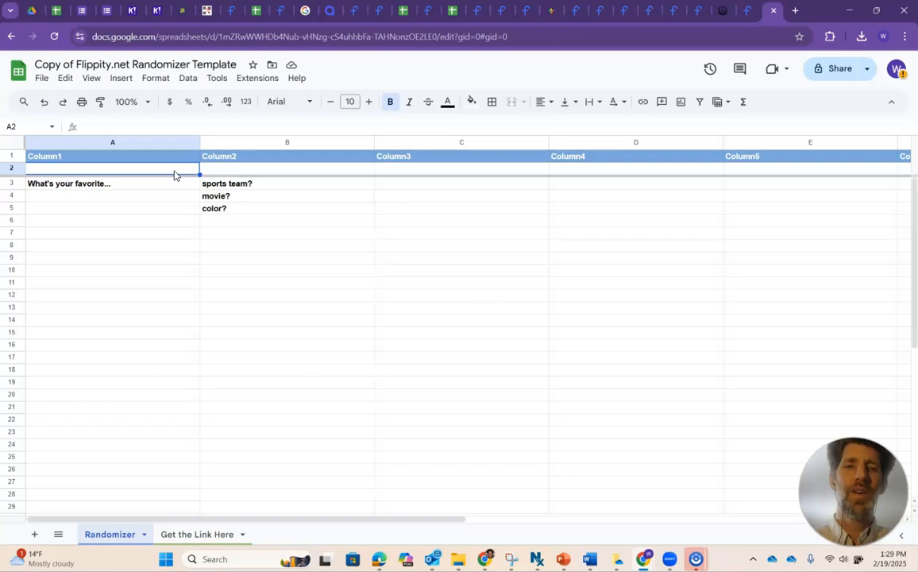
pyautogui.write('1')
pyautogui.press('Tab')
pyautogui.write('2')
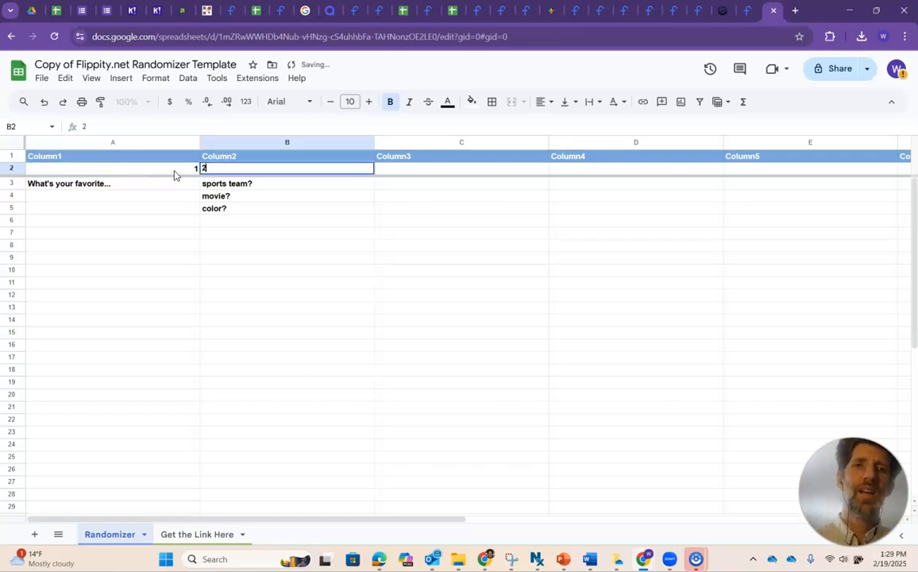
pyautogui.press('Tab')
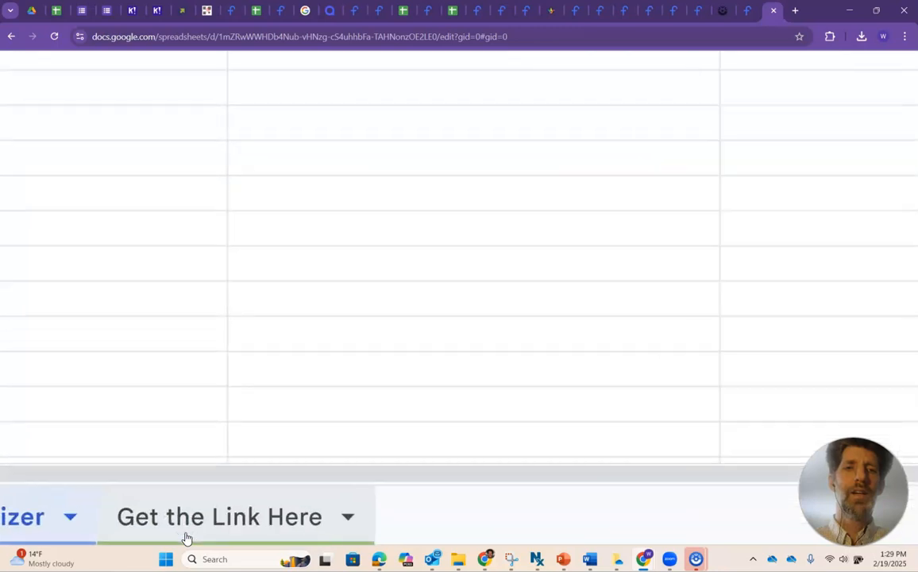
# - Publish the entire spreadsheet to the web as a web page, following the instructions on the Get the Link Here sheet
pyautogui.click(200, 515)
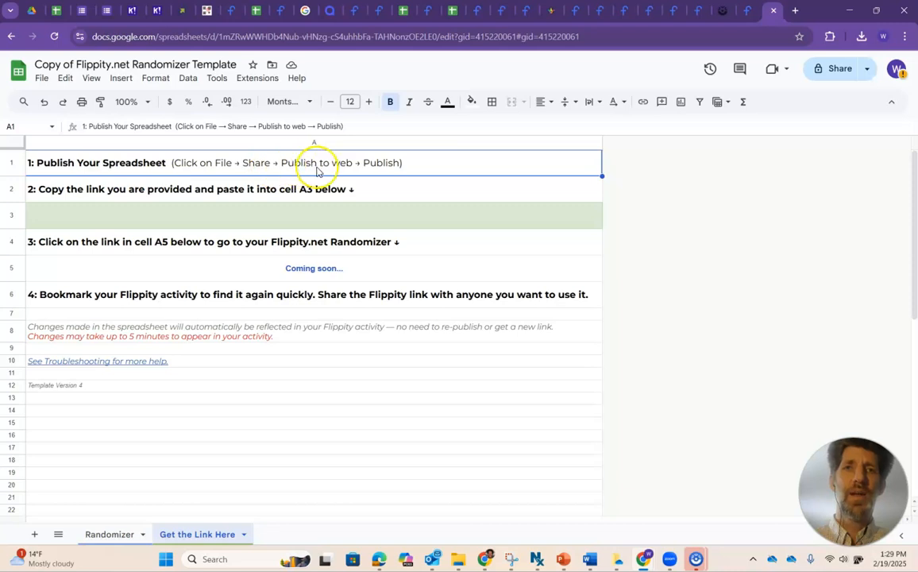
pyautogui.click(41, 80)
pyautogui.moveTo(62, 187)
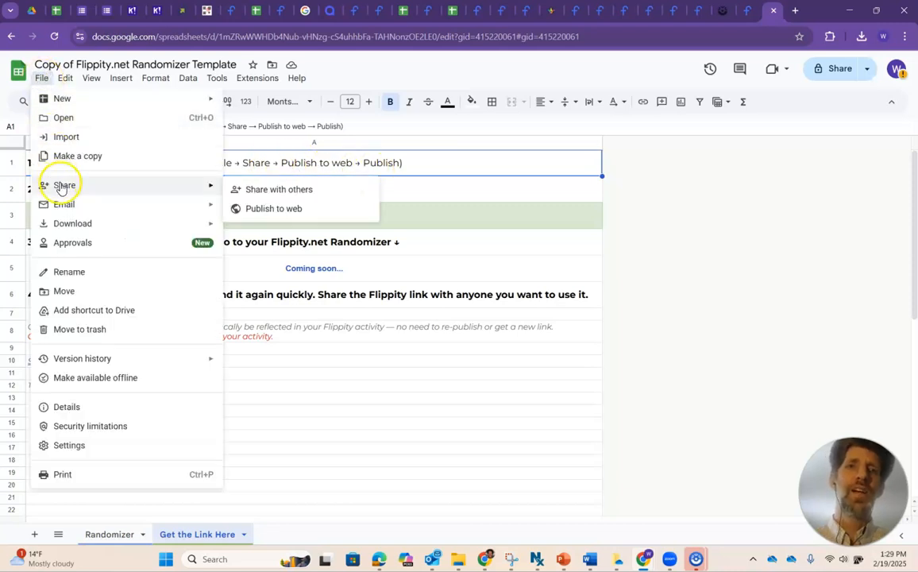
pyautogui.click(251, 210)
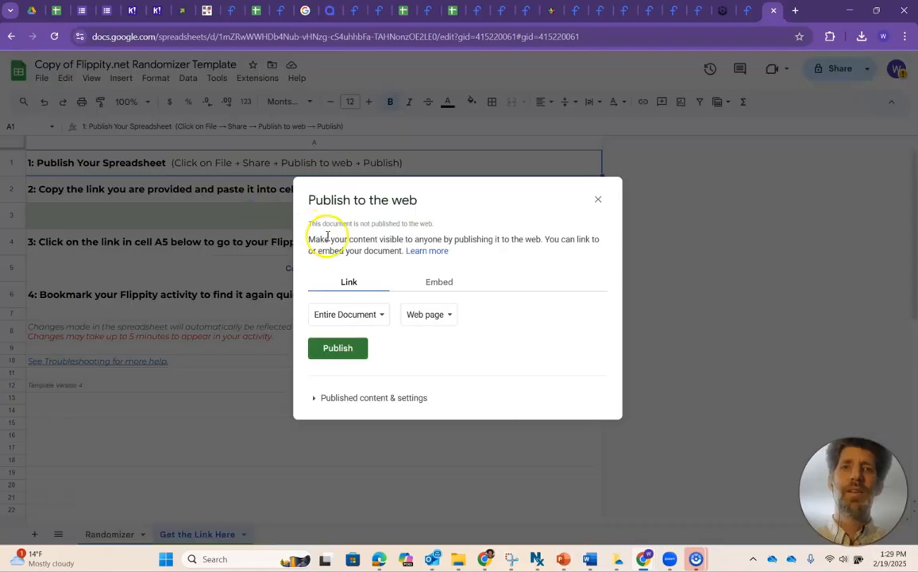
pyautogui.click(338, 349)
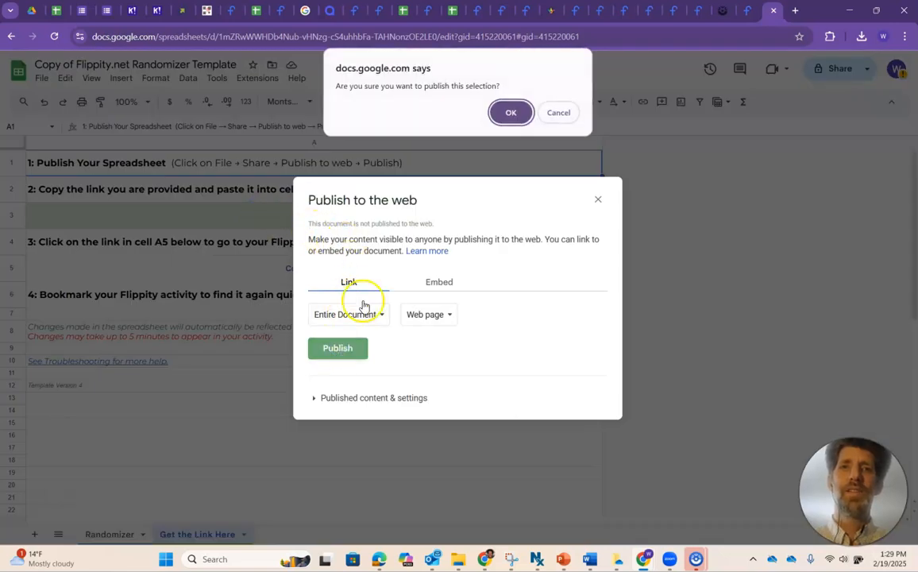
pyautogui.click(518, 115)
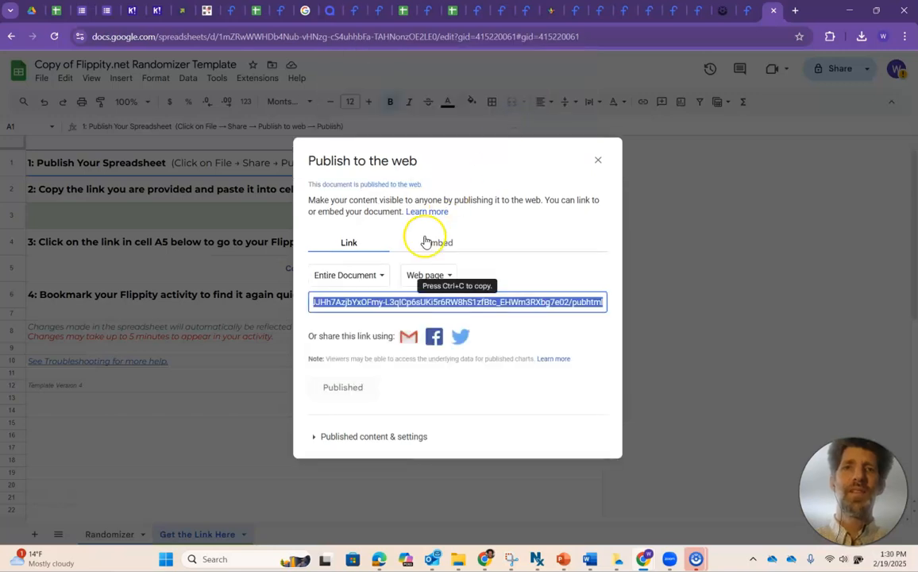
# - Copy the published web link and paste it into the green cell A3 of the Get the Link Here sheet
pyautogui.rightClick(363, 305)
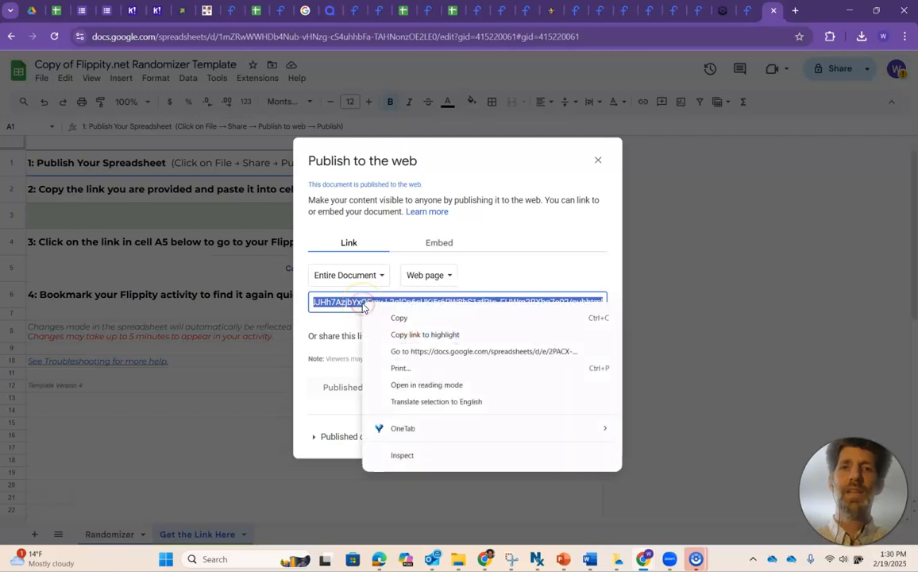
pyautogui.click(392, 317)
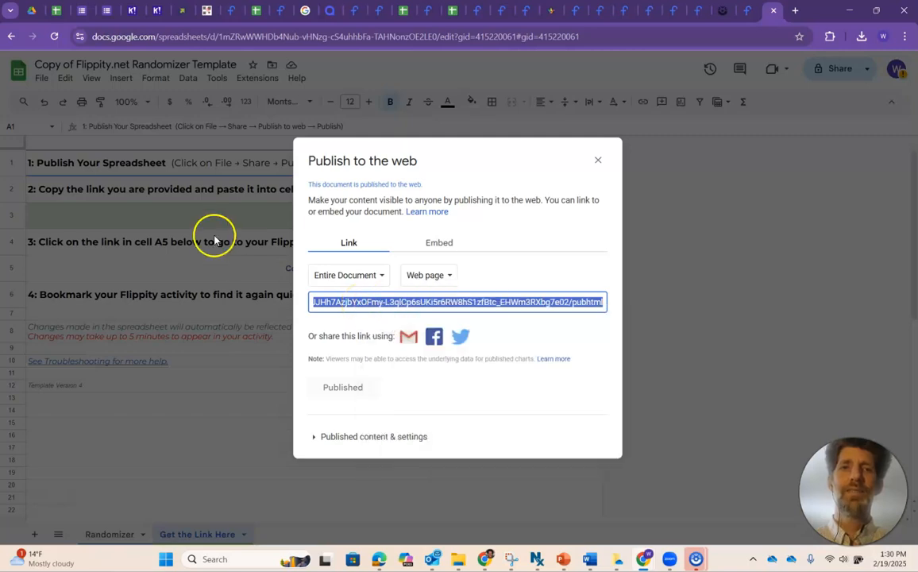
pyautogui.click(598, 160)
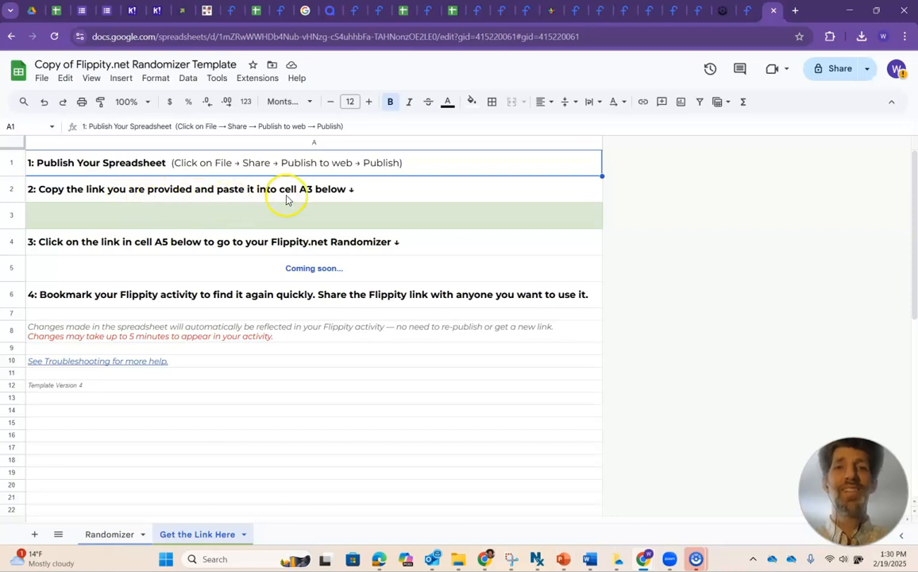
pyautogui.click(175, 221)
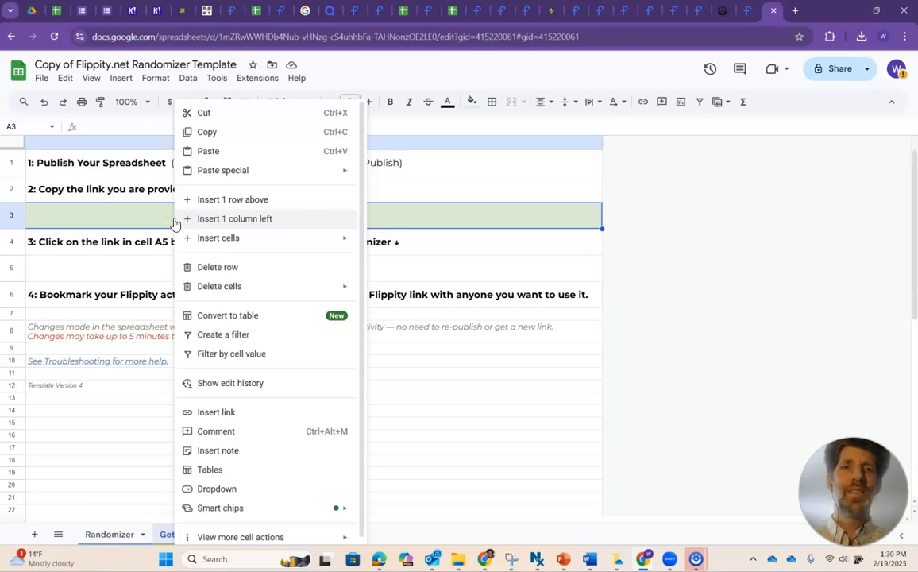
pyautogui.click(227, 153)
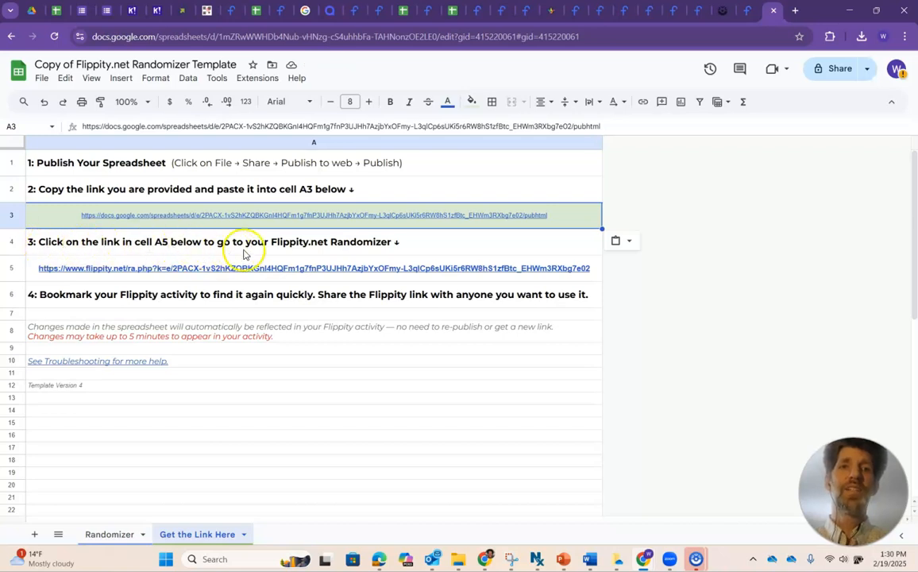
# - Open the Flippity link generated in cell A5 and test the Randomizer by spinning all columns twice
pyautogui.click(327, 269)
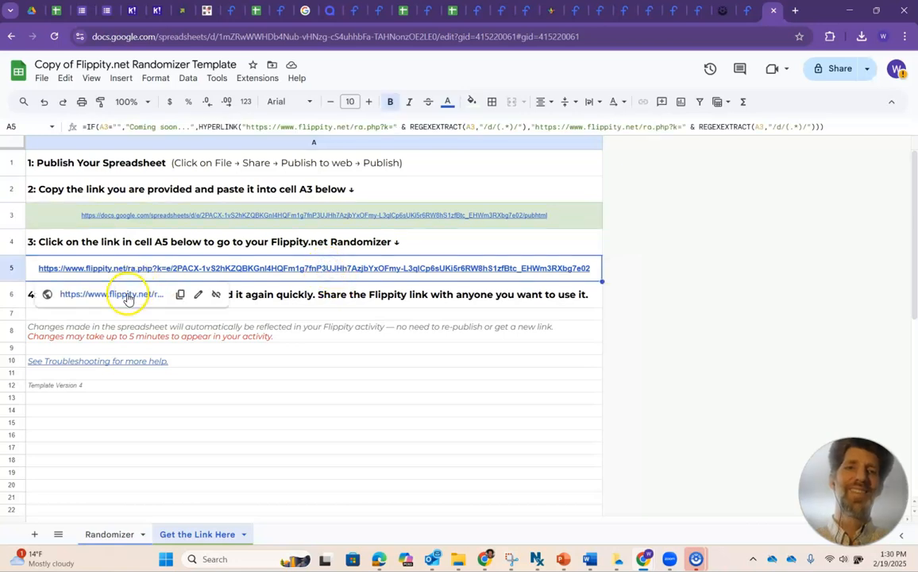
pyautogui.click(128, 295)
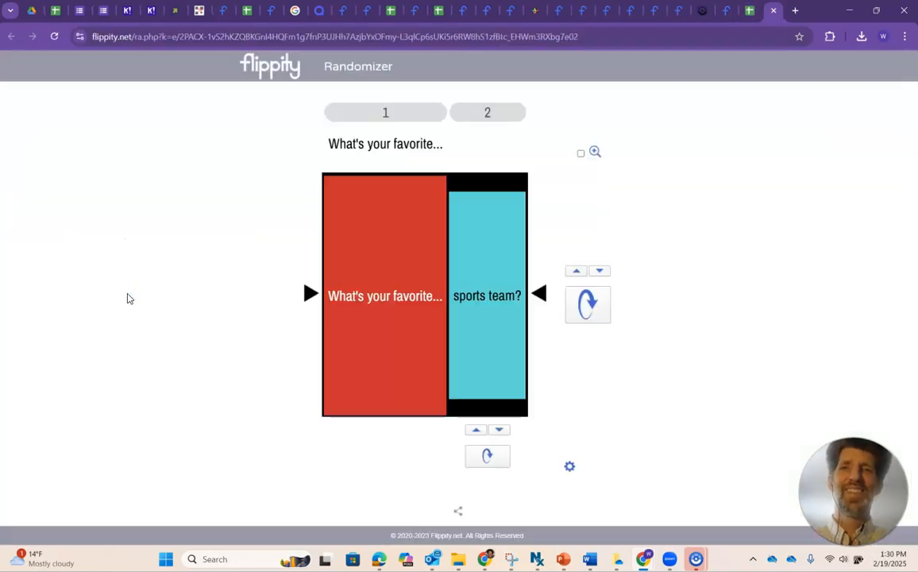
pyautogui.click(581, 311)
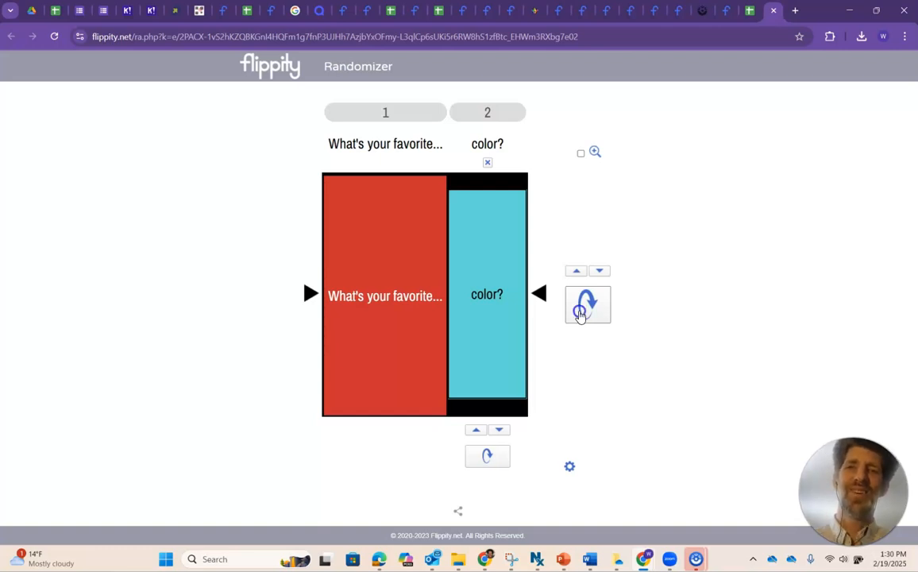
pyautogui.click(580, 315)
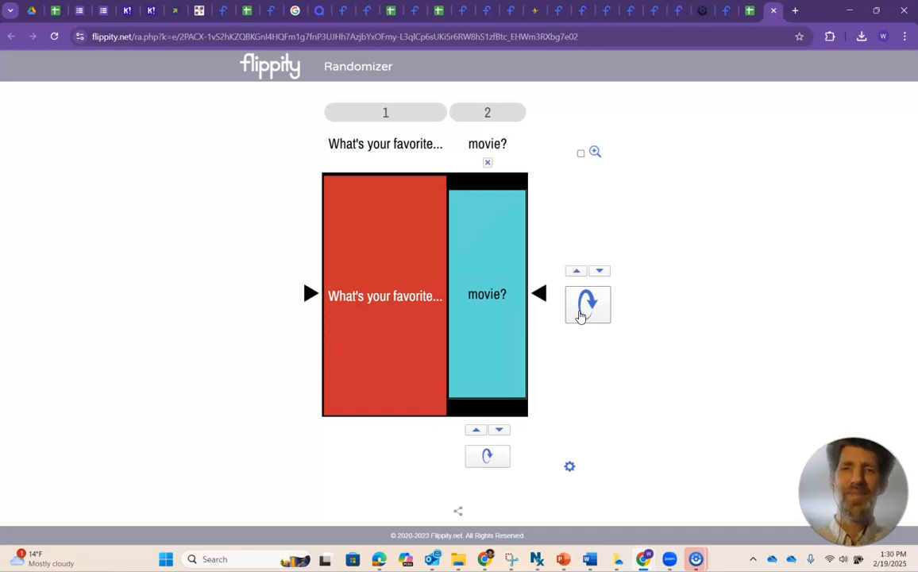
# - Review the Flippity link in cell A5 and the open TinyURL and QR code generator pages as ways to share it
pyautogui.click(750, 17)
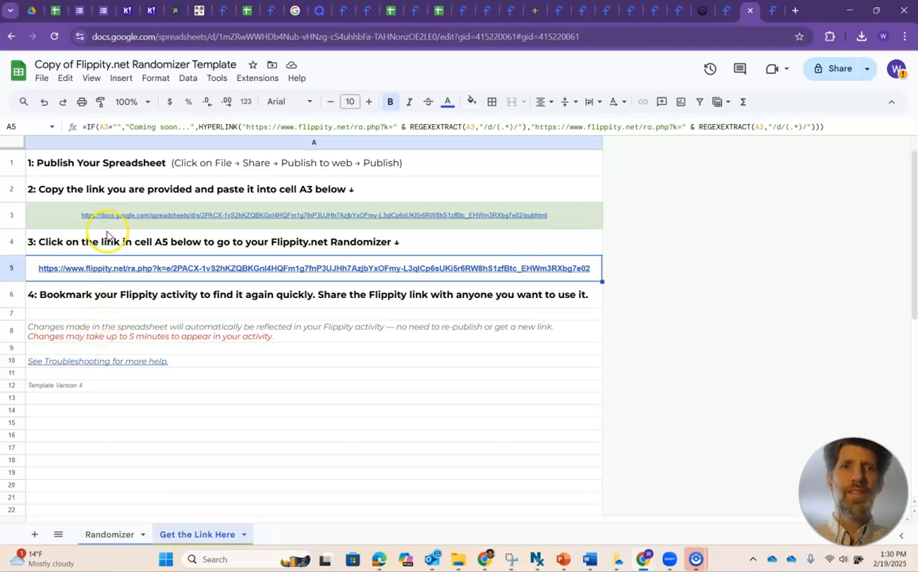
pyautogui.moveTo(360, 283)
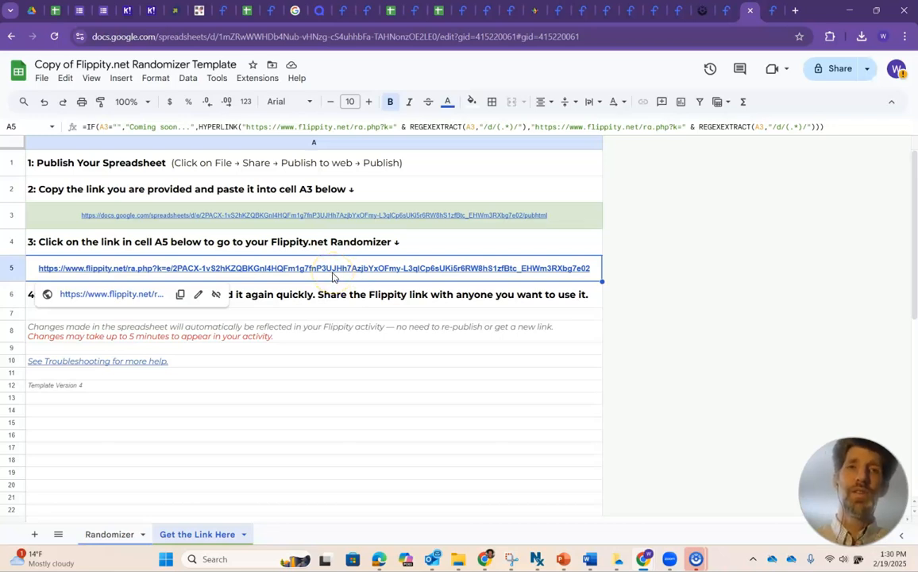
pyautogui.click(177, 11)
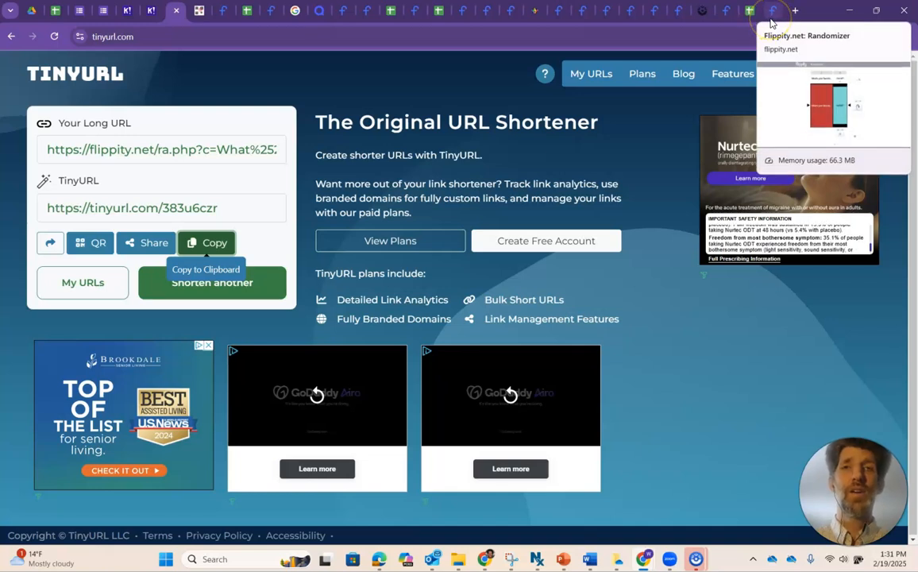
pyautogui.click(201, 14)
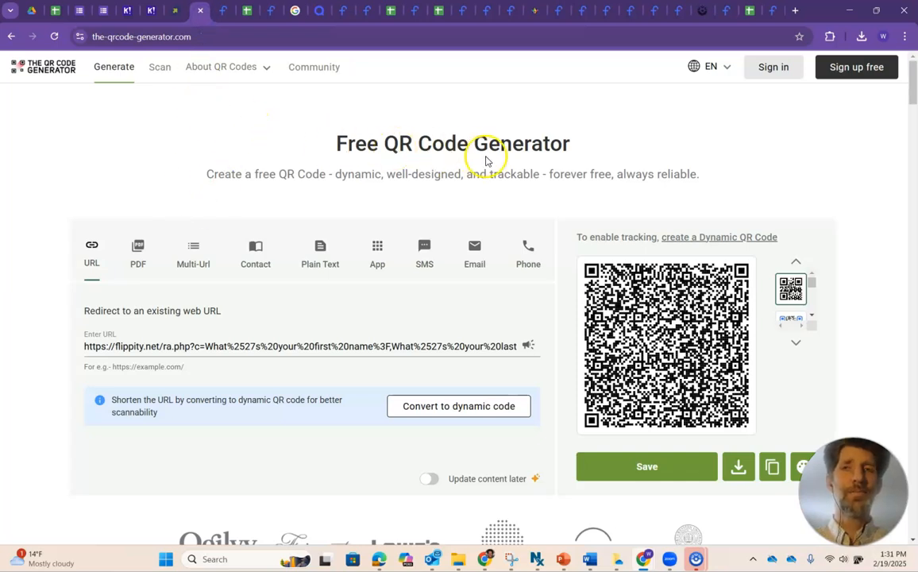
pyautogui.click(775, 13)
pyautogui.click(775, 11)
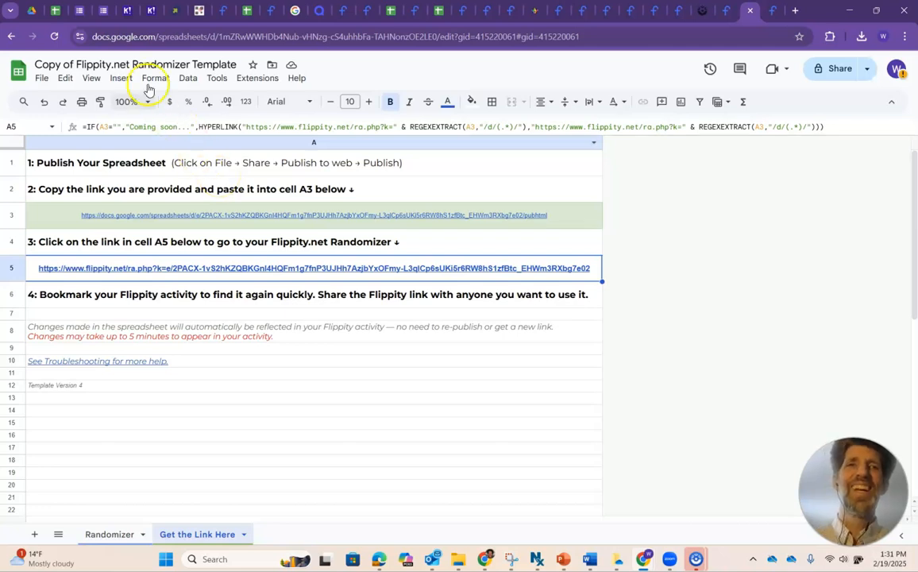
# - Rename the spreadsheet as "Favorites flippity" and view the folders it could be moved to, without moving it
pyautogui.click(53, 65)
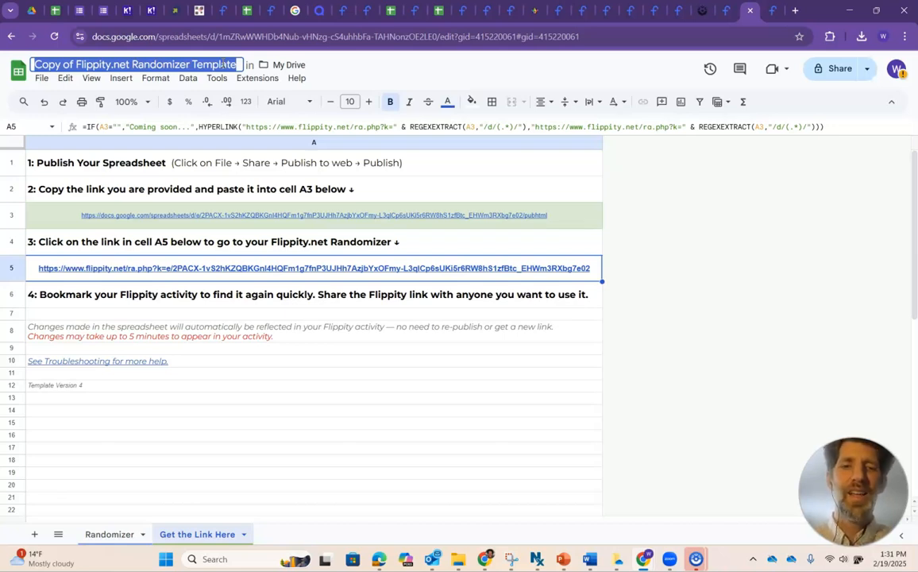
pyautogui.write('Fa')
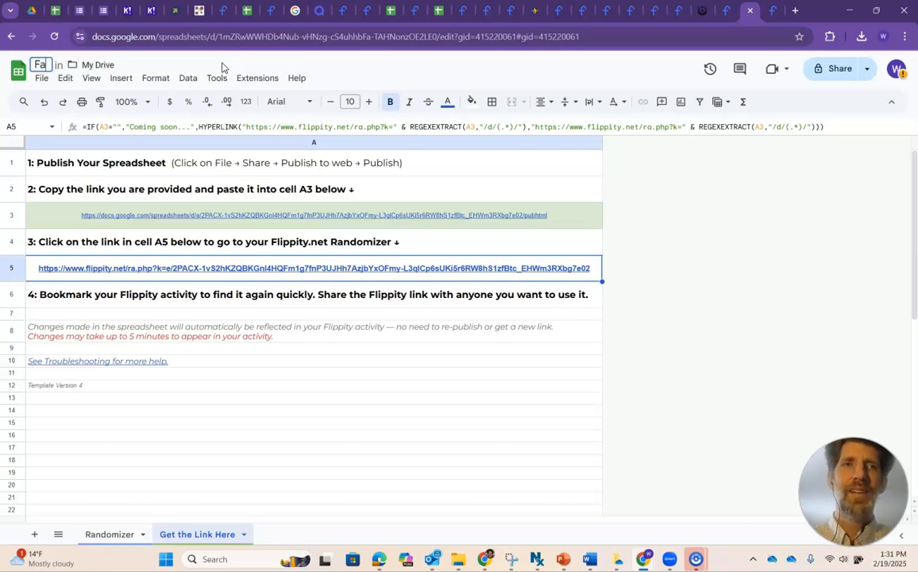
pyautogui.write('vorites flippity')
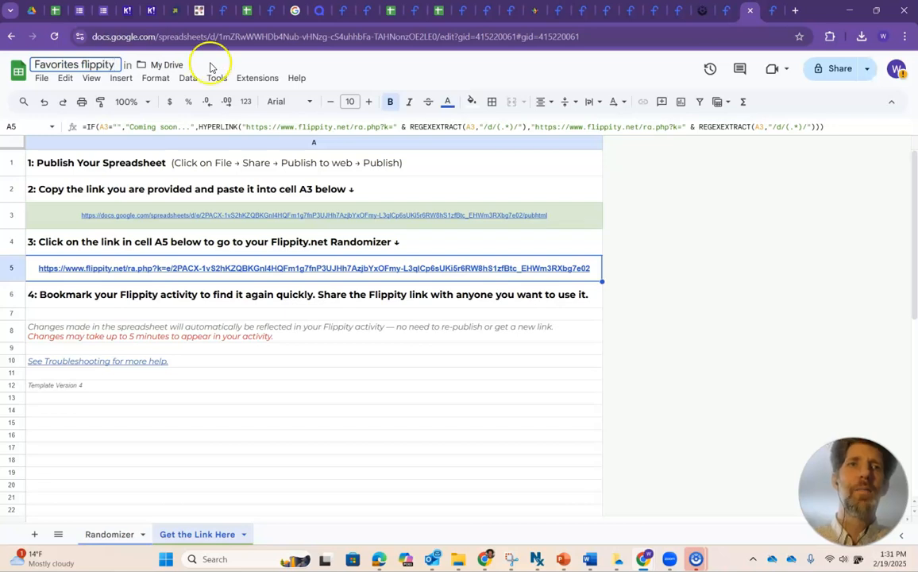
pyautogui.click(141, 66)
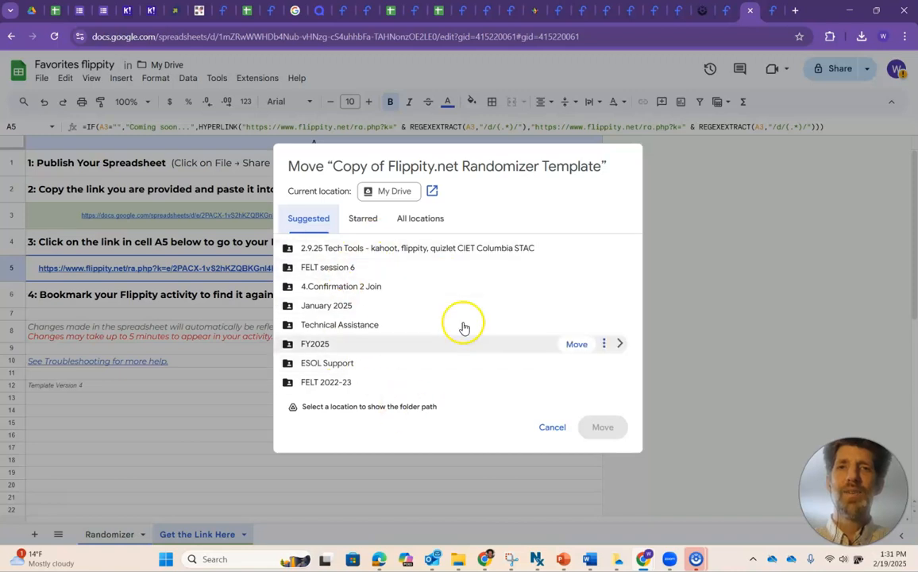
pyautogui.click(551, 427)
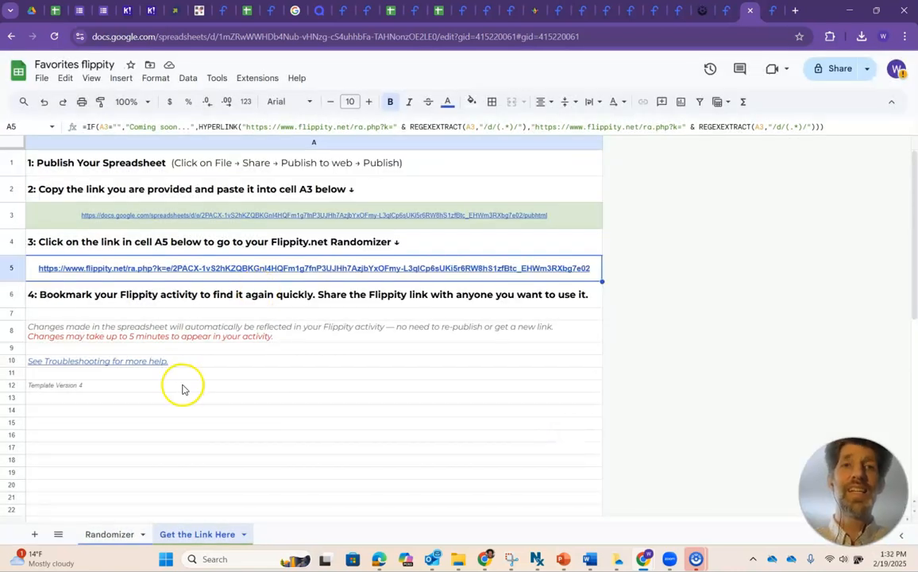
# - Add the question ending "ice cream flavor?" in cell B6 of the Randomizer sheet
pyautogui.click(111, 534)
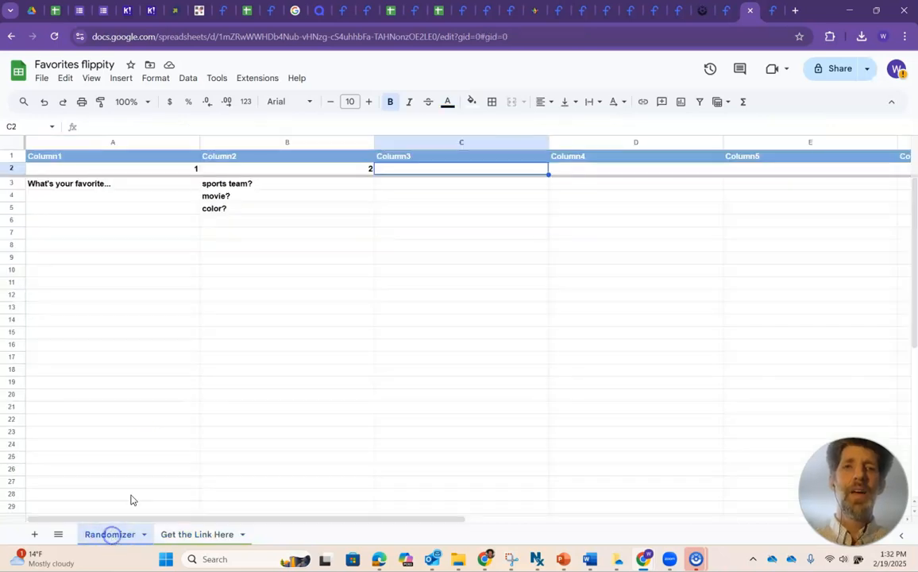
pyautogui.click(214, 225)
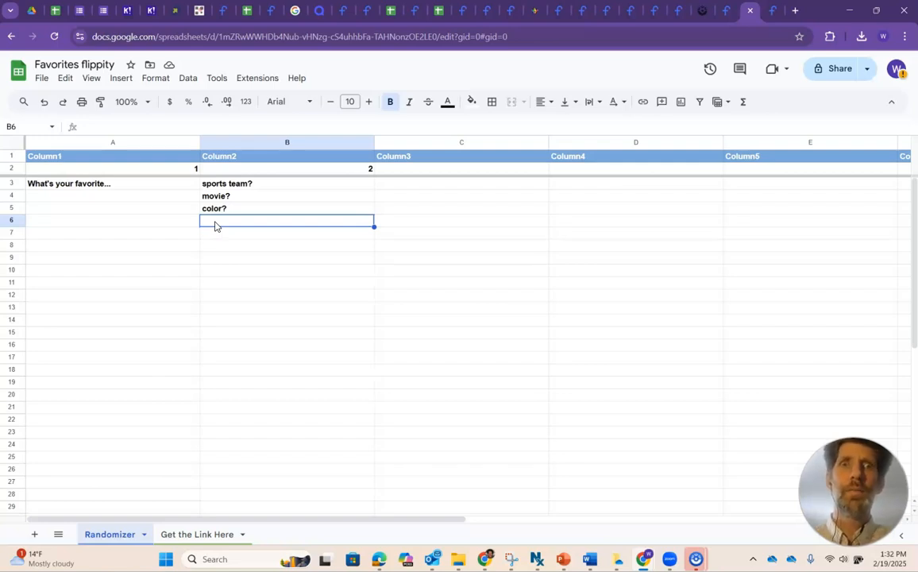
pyautogui.write('ice cream flavor')
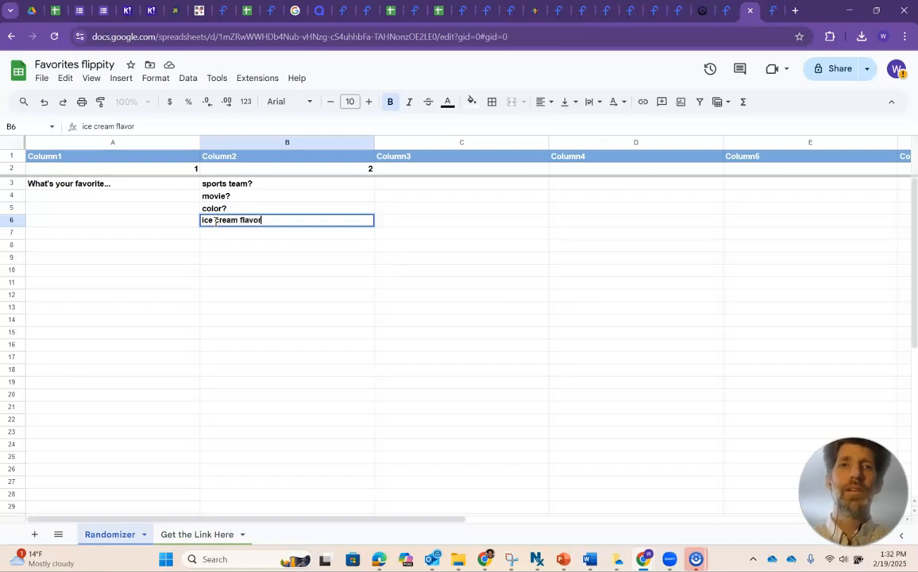
pyautogui.click(56, 197)
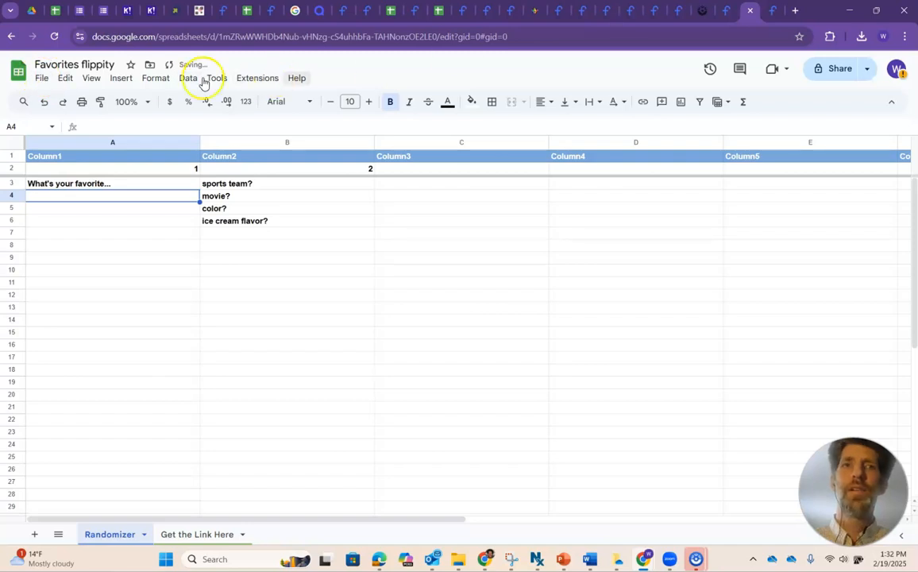
# - Reload the published Flippity Randomizer, step through the column 2 entries and compare them with the spreadsheet's list
pyautogui.click(772, 11)
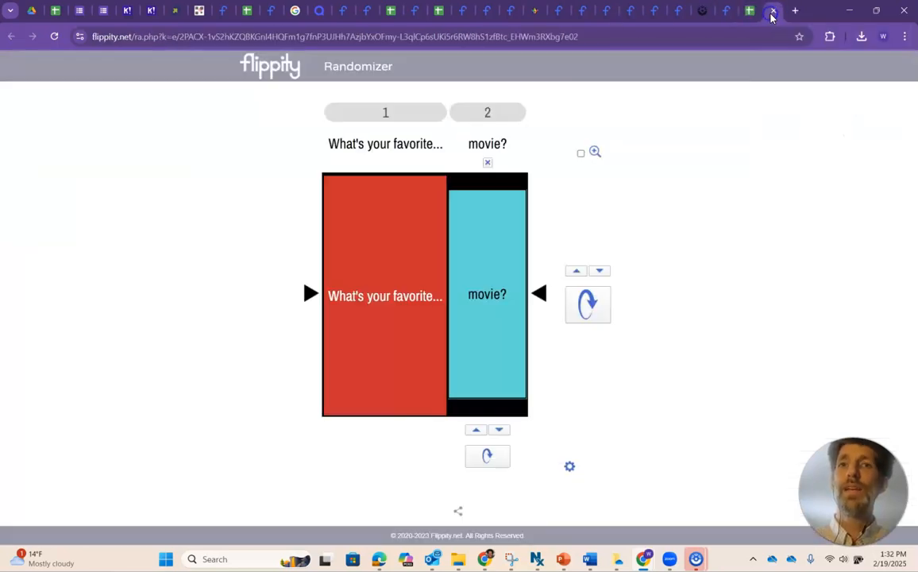
pyautogui.click(55, 37)
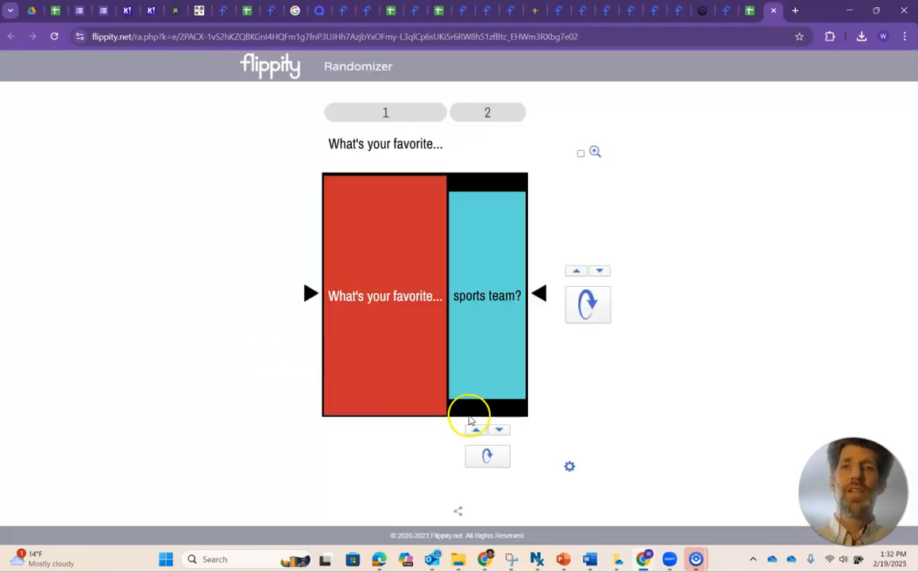
pyautogui.click(500, 431)
pyautogui.click(499, 432)
pyautogui.click(500, 431)
pyautogui.click(500, 431)
pyautogui.click(500, 431)
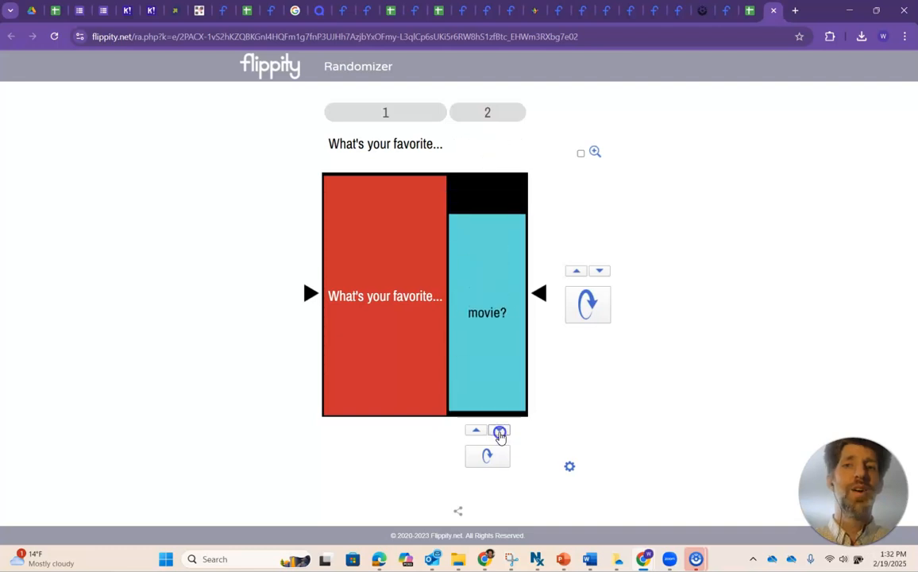
pyautogui.click(500, 431)
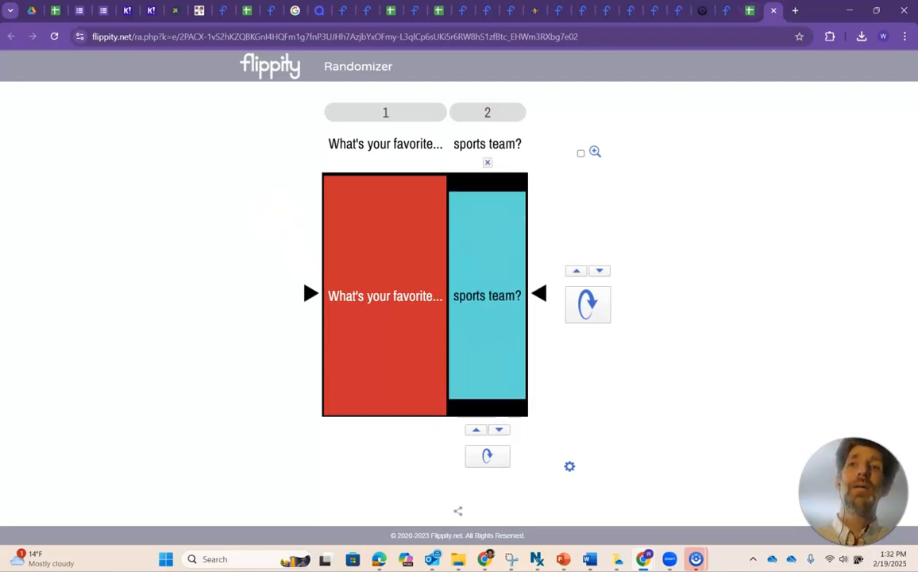
pyautogui.click(750, 12)
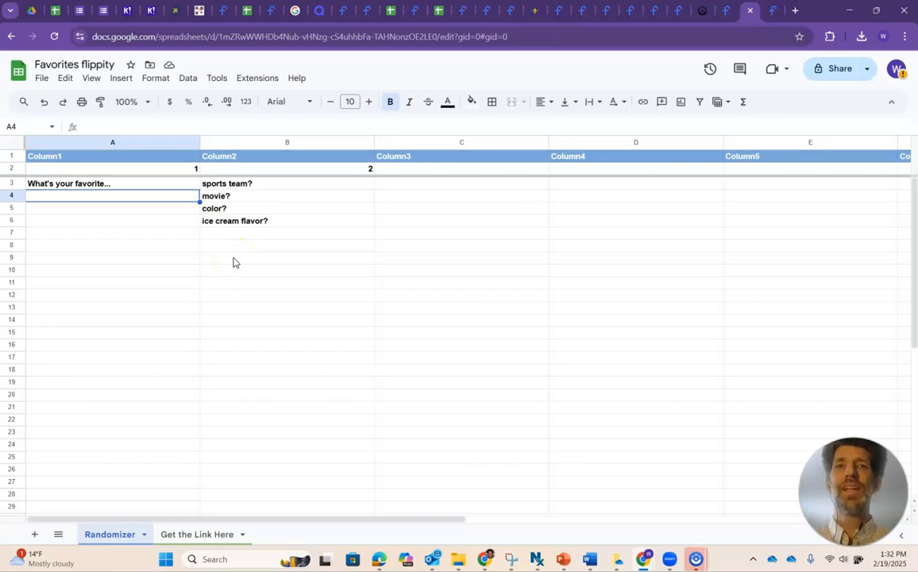
pyautogui.click(775, 12)
# - Make a copy of the spreadsheet named "Copy of Favorites flippity" in My Drive and open its Get the Link Here sheet
pyautogui.click(748, 11)
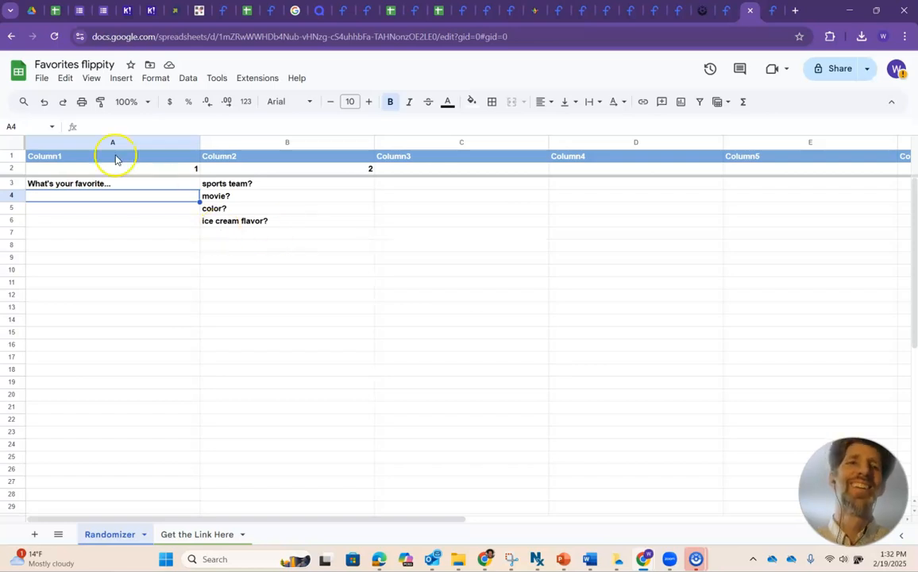
pyautogui.click(42, 80)
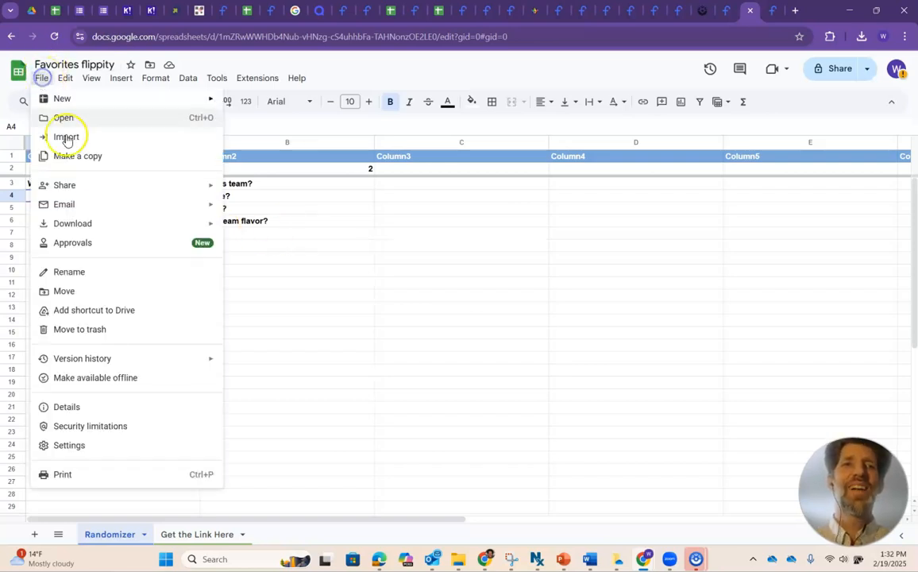
pyautogui.click(77, 161)
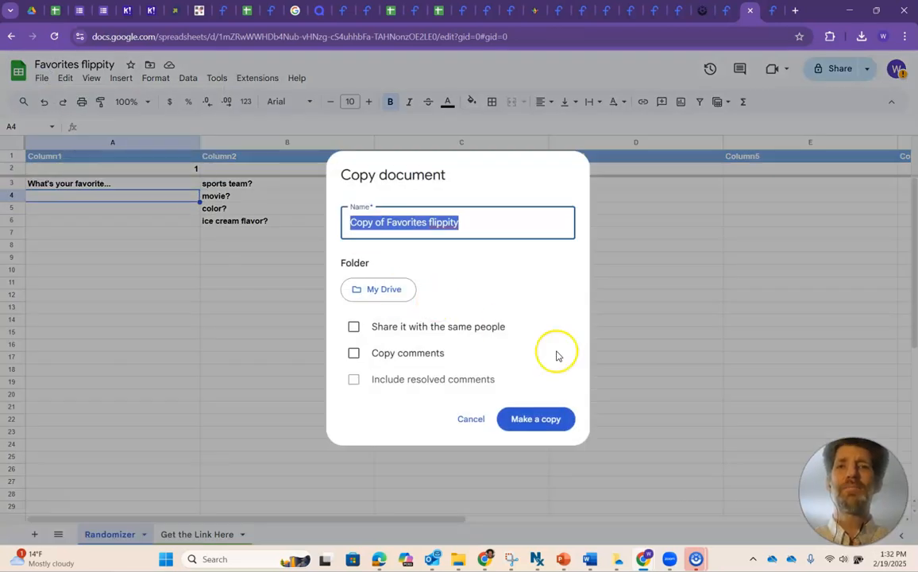
pyautogui.click(543, 424)
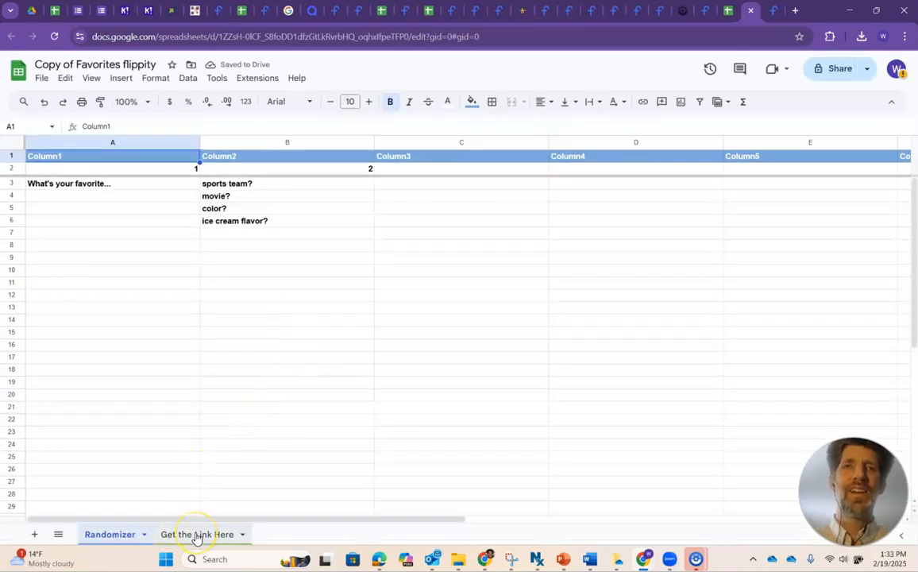
pyautogui.click(196, 535)
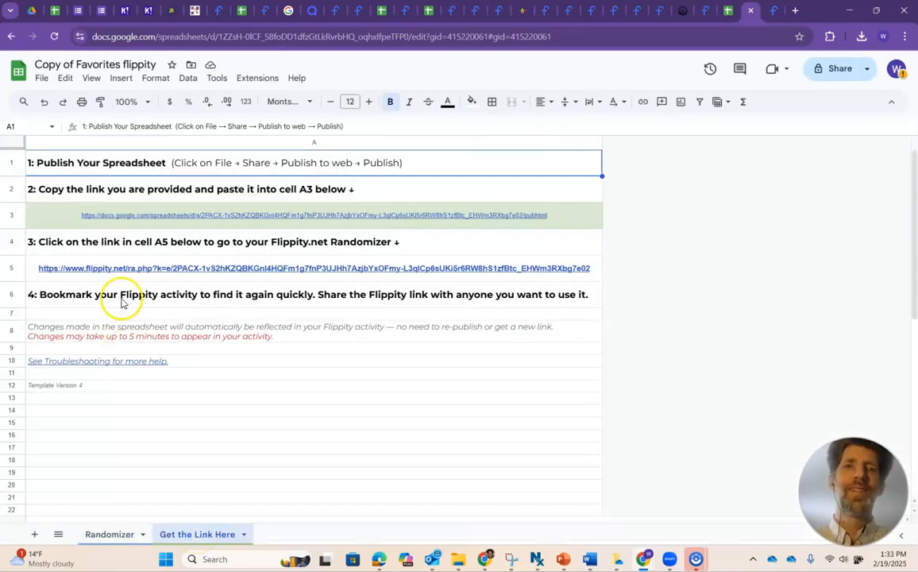